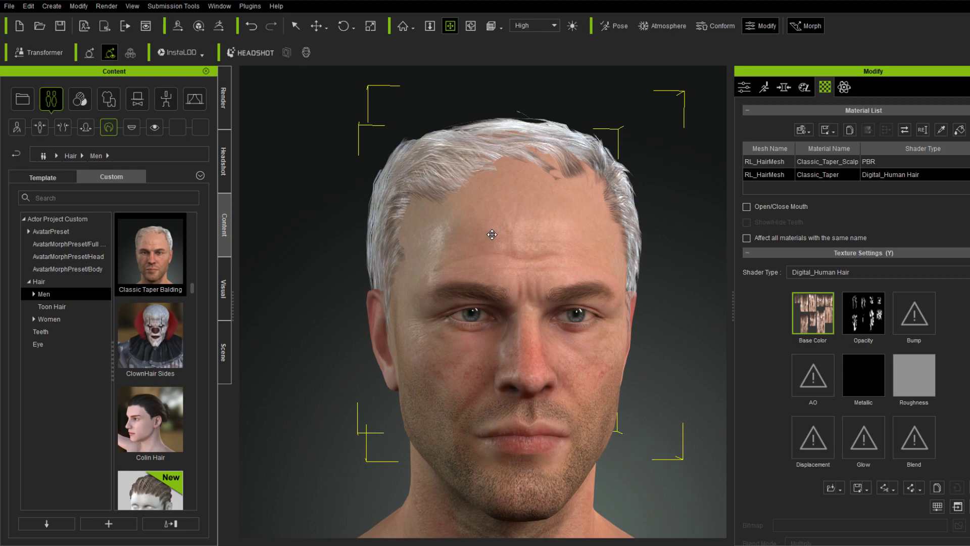
right_drag(492, 235, 541, 180)
right_drag(558, 300, 586, 278)
right_drag(511, 290, 525, 360)
scroll(646, 331, down, 4)
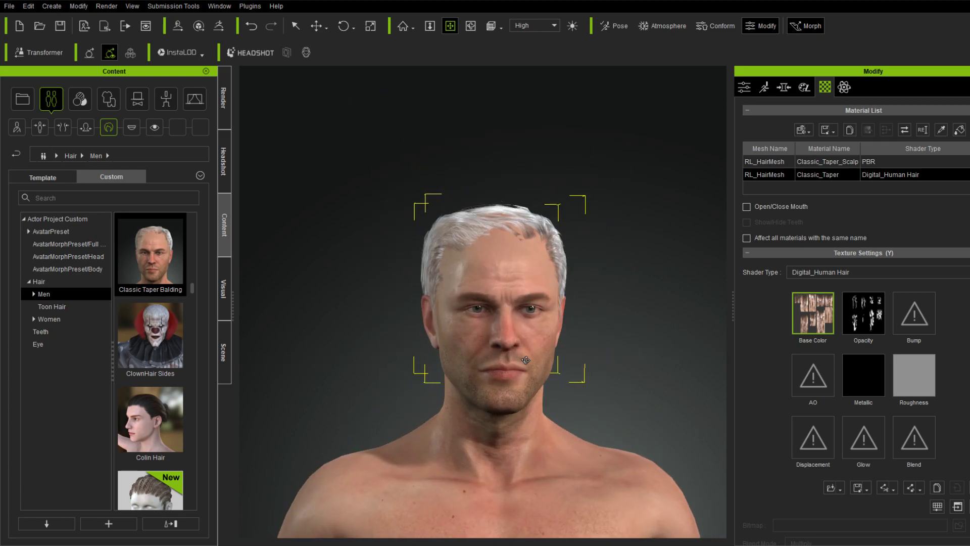
scroll(523, 359, up, 2)
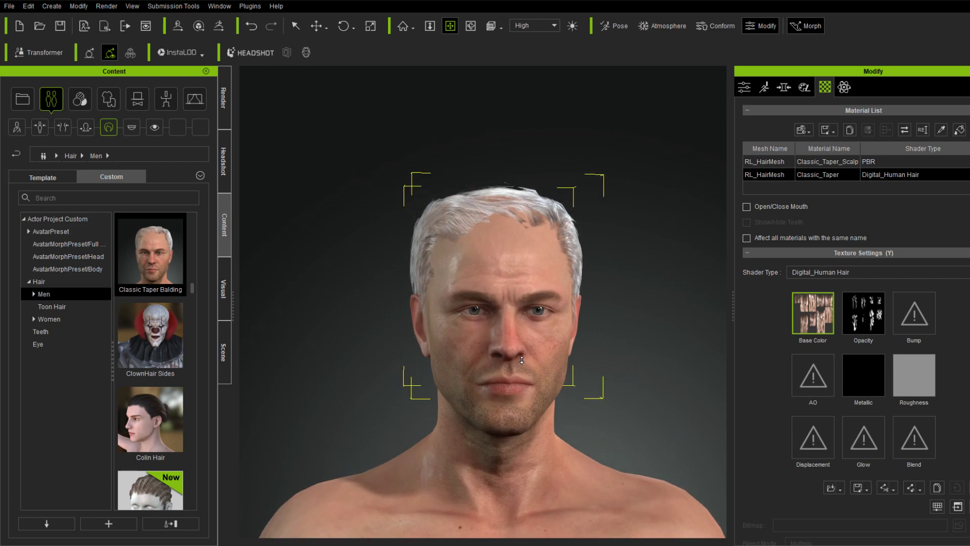
scroll(522, 359, up, 2)
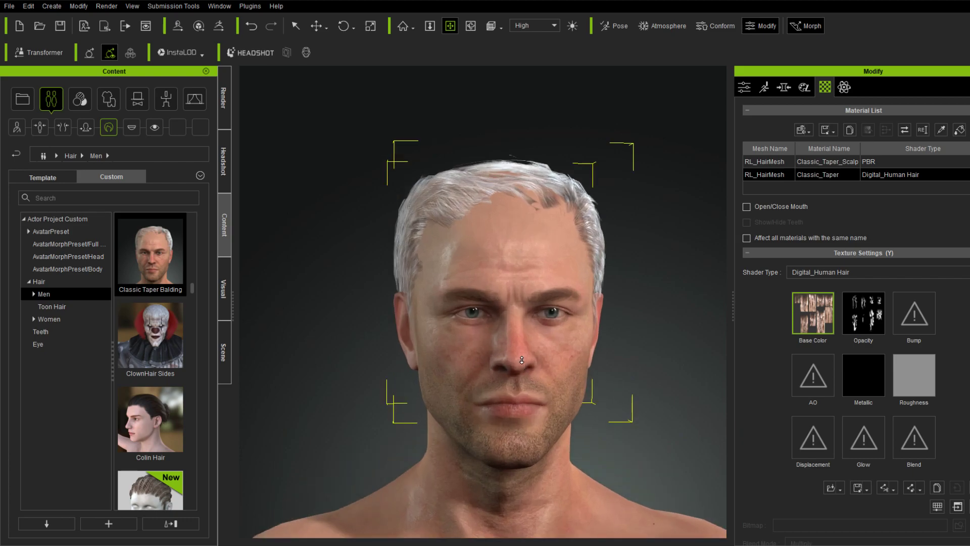
drag(519, 361, 478, 355)
drag(469, 292, 475, 293)
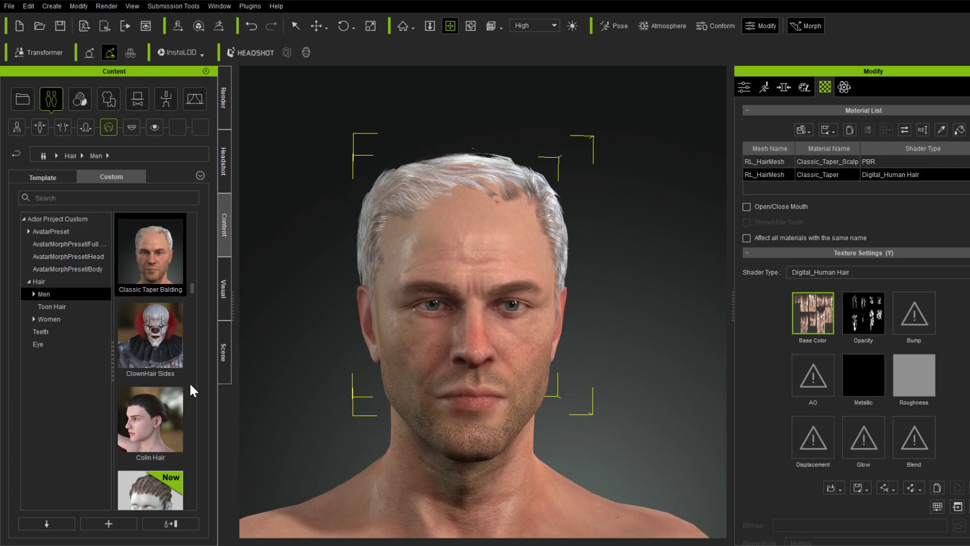
scroll(189, 381, up, 5)
scroll(191, 385, down, 5)
scroll(191, 385, up, 5)
scroll(191, 385, down, 5)
scroll(190, 385, up, 3)
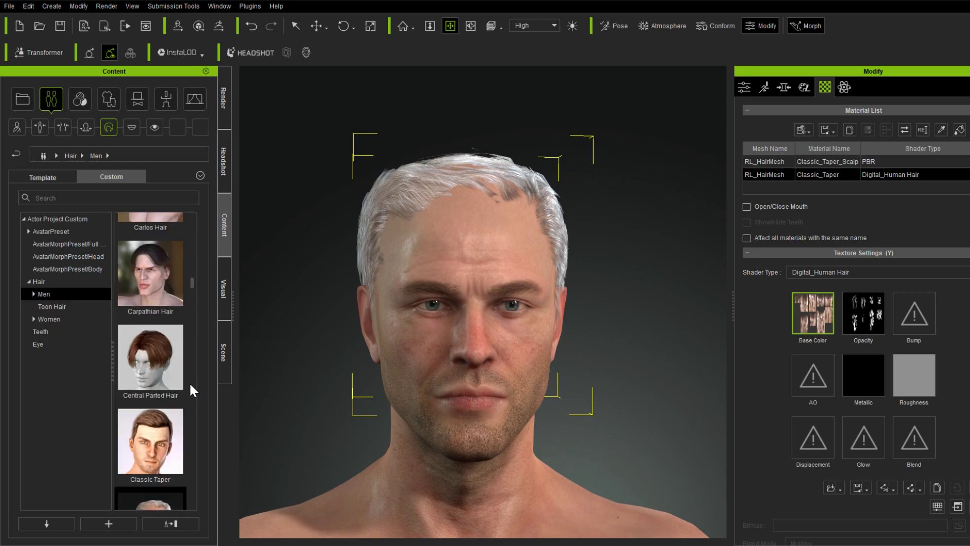
Put the brown Classic Taper hair on the character and switch its Classic_Taper material to the Digital_Human Hair shader.
double_click(132, 438)
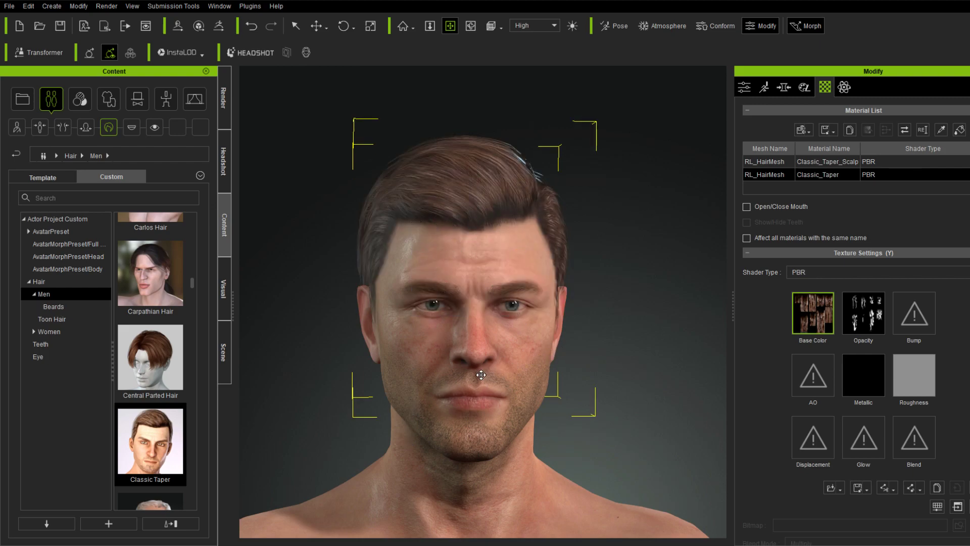
right_drag(487, 372, 502, 378)
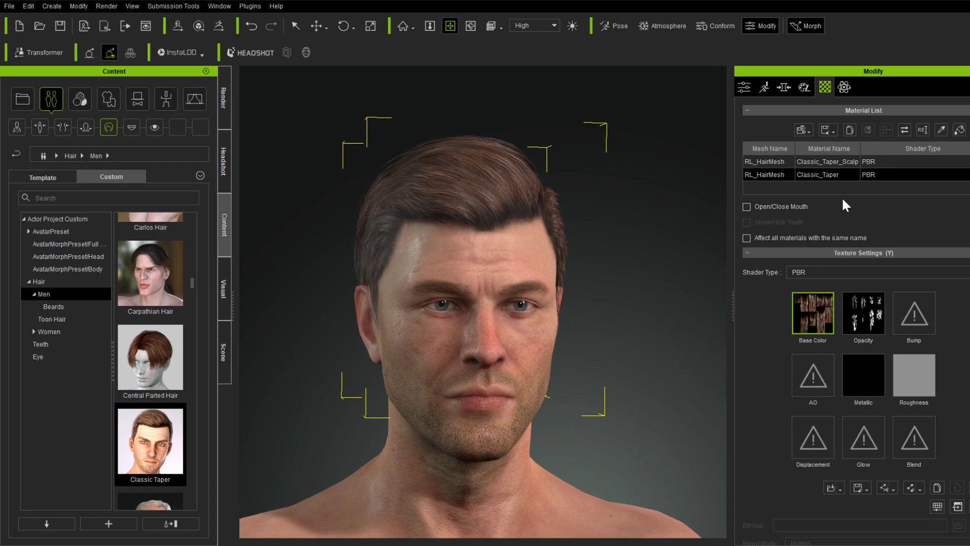
click(814, 268)
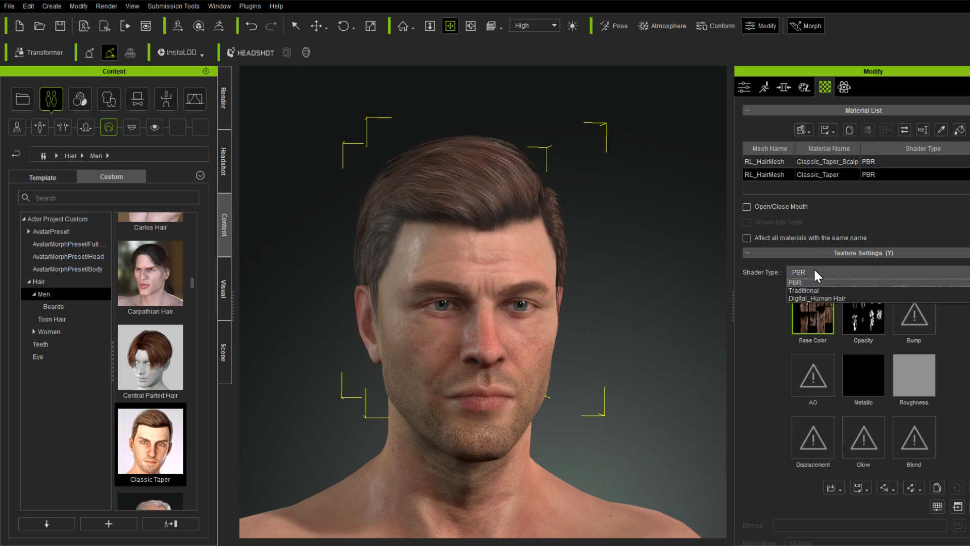
click(827, 297)
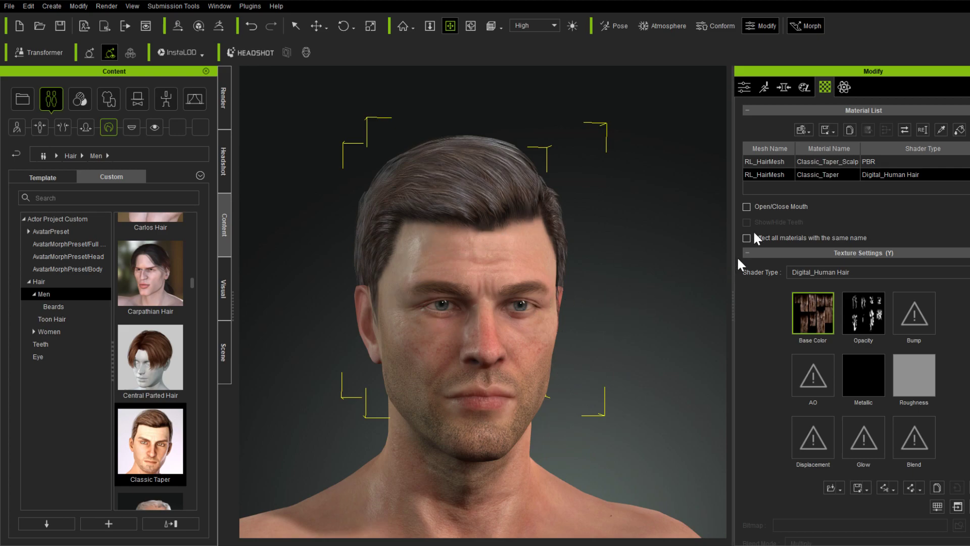
Drop the Classic_Taper_Scalp material's Opacity to 0 in Material Settings.
click(774, 163)
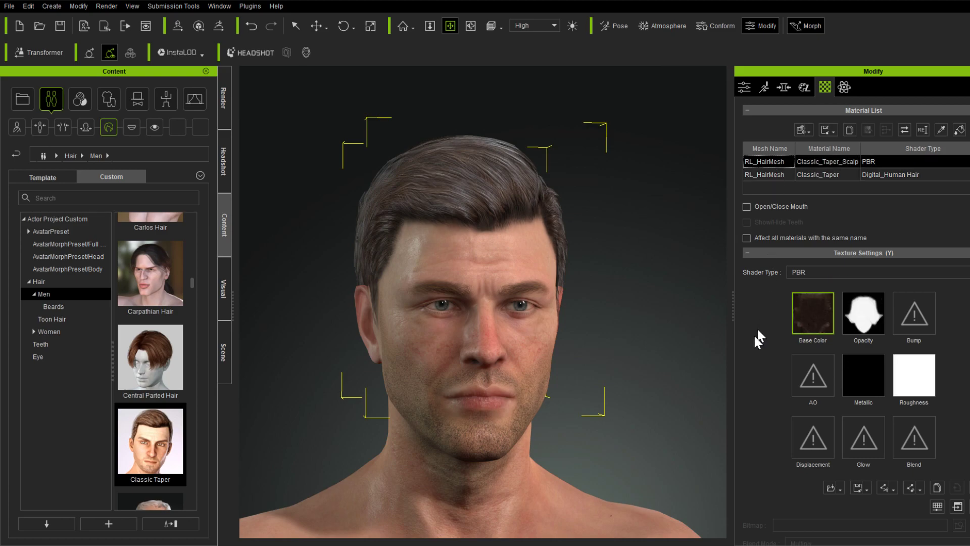
scroll(769, 344, down, 3)
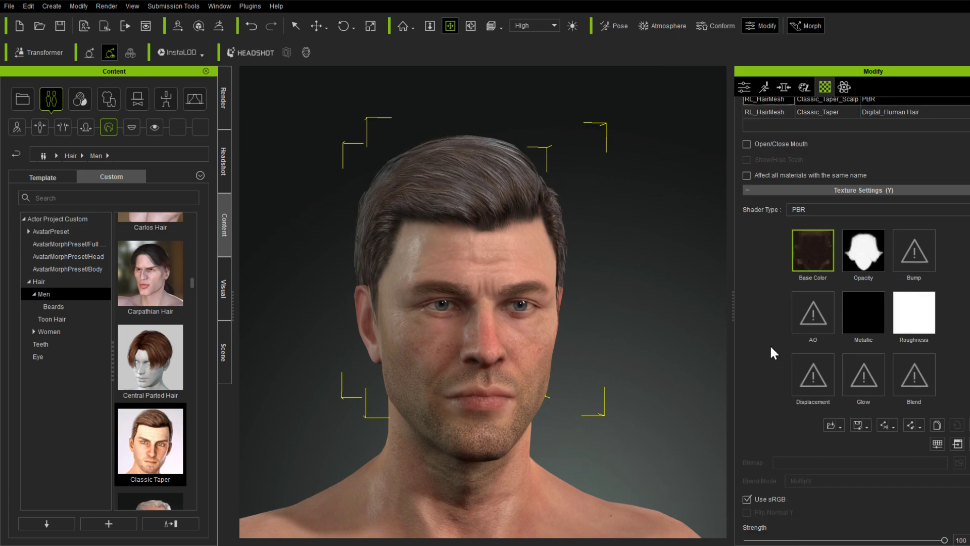
scroll(749, 323, down, 5)
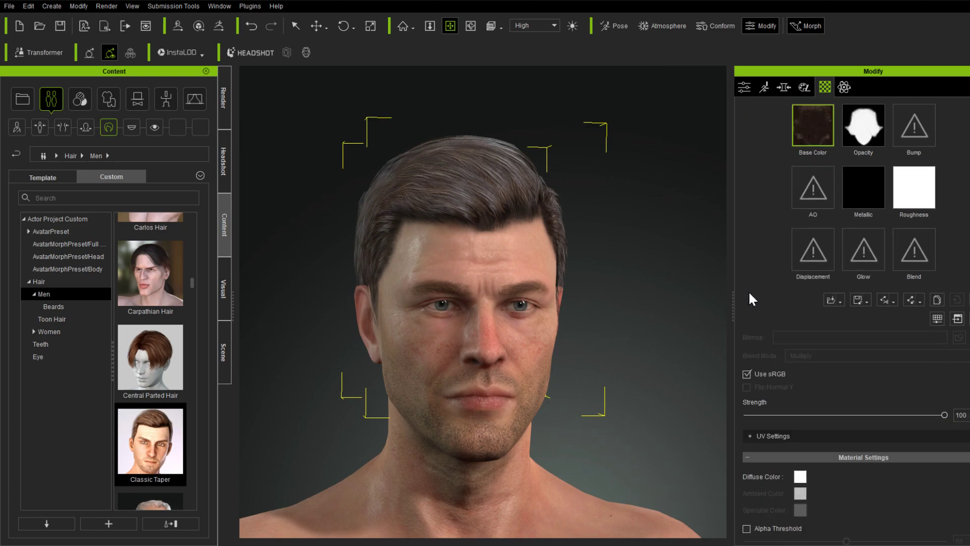
scroll(750, 341, down, 3)
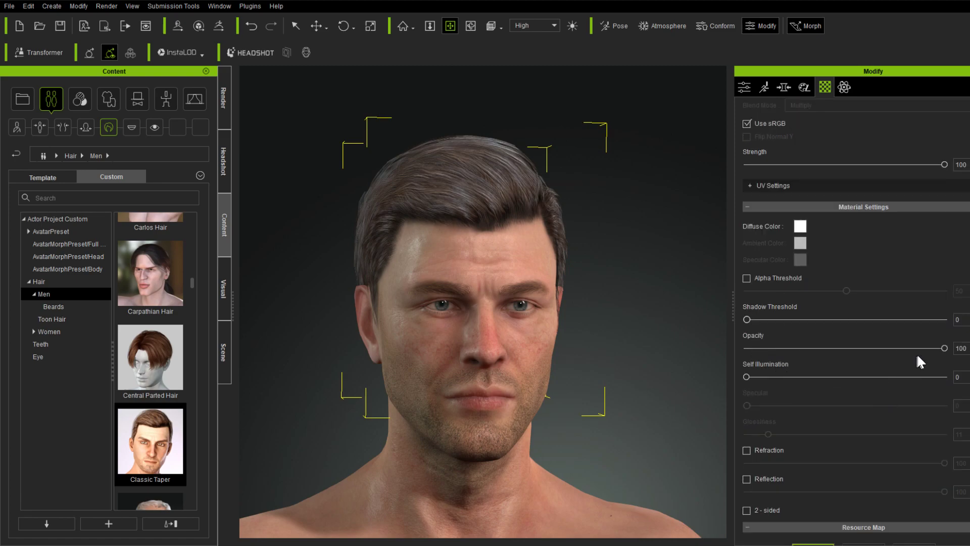
drag(944, 348, 705, 356)
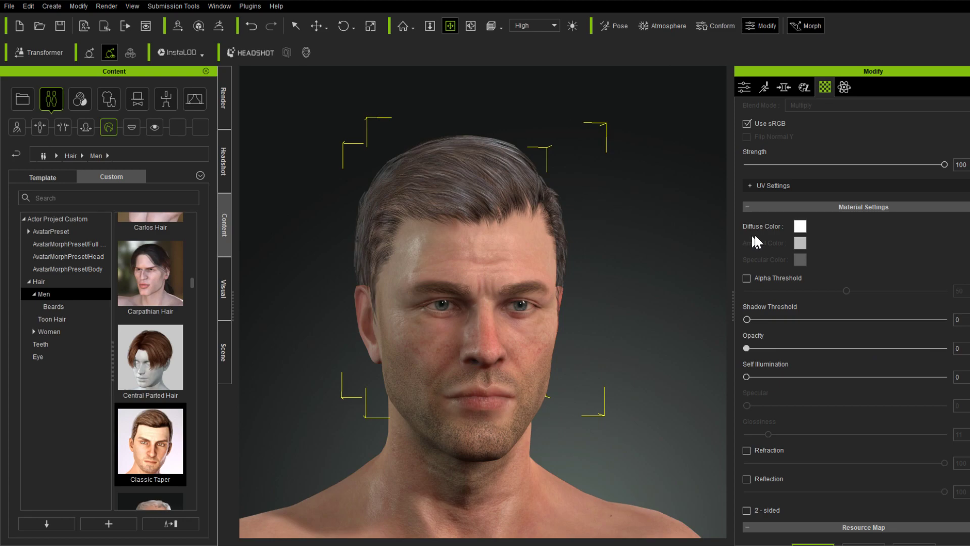
scroll(601, 275, up, 1)
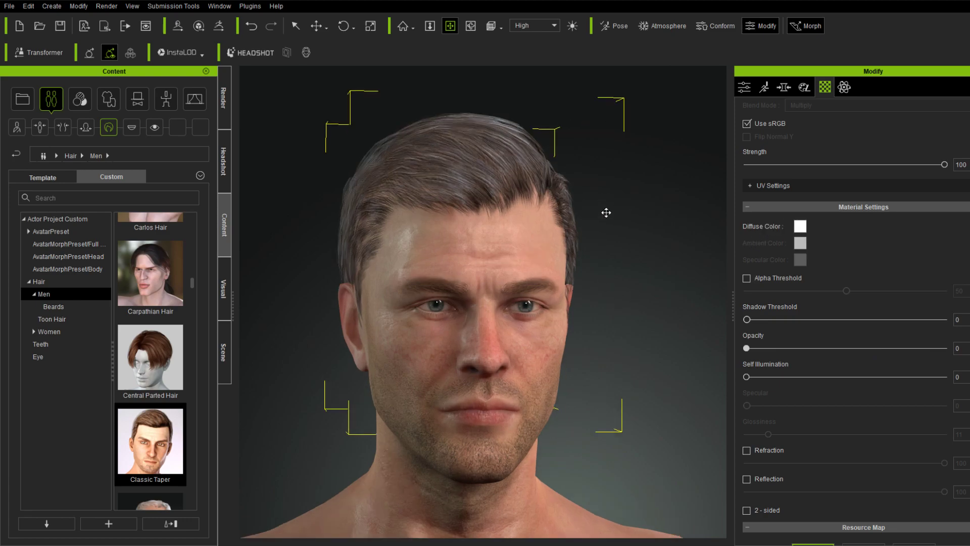
scroll(606, 228, up, 2)
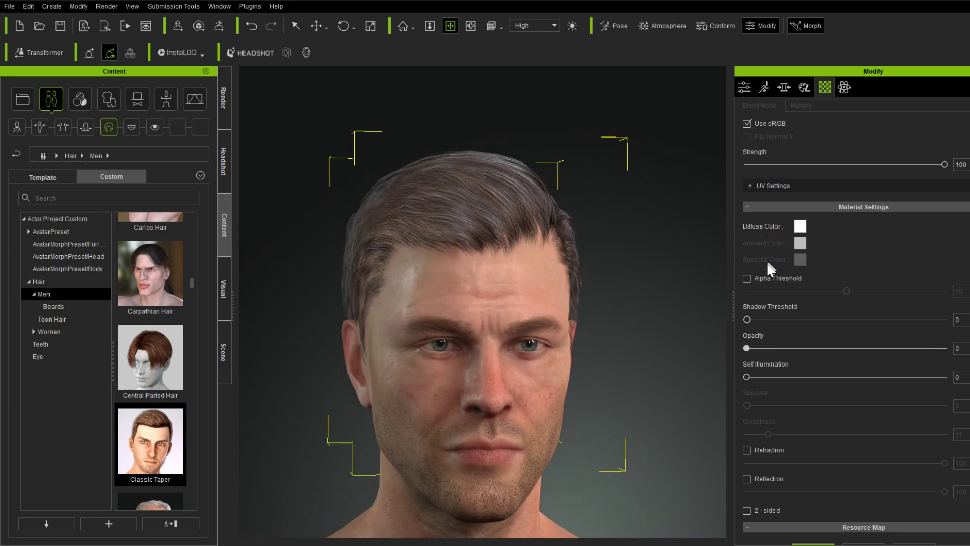
scroll(885, 277, up, 5)
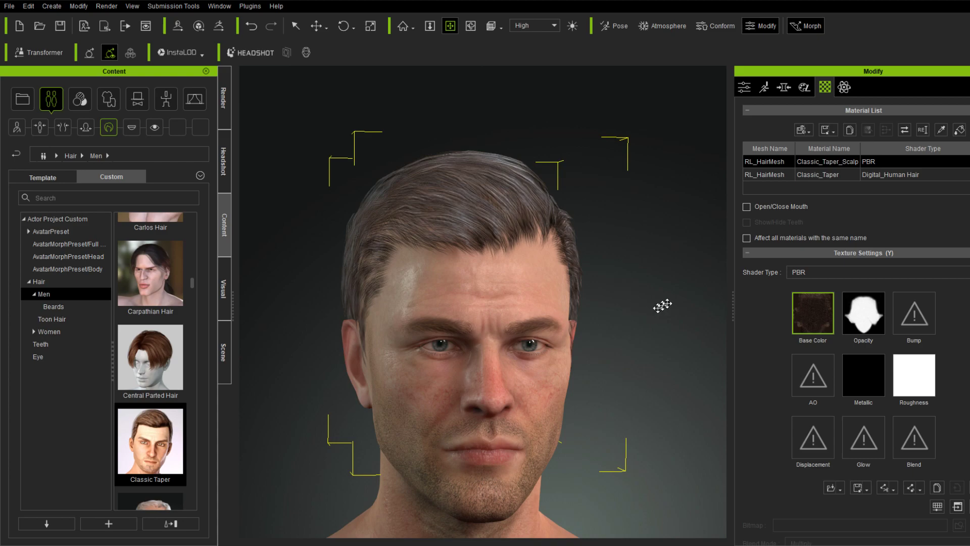
Start Edit Mesh on the Classic Taper hair from the Modify panel's Attribute tab.
click(741, 84)
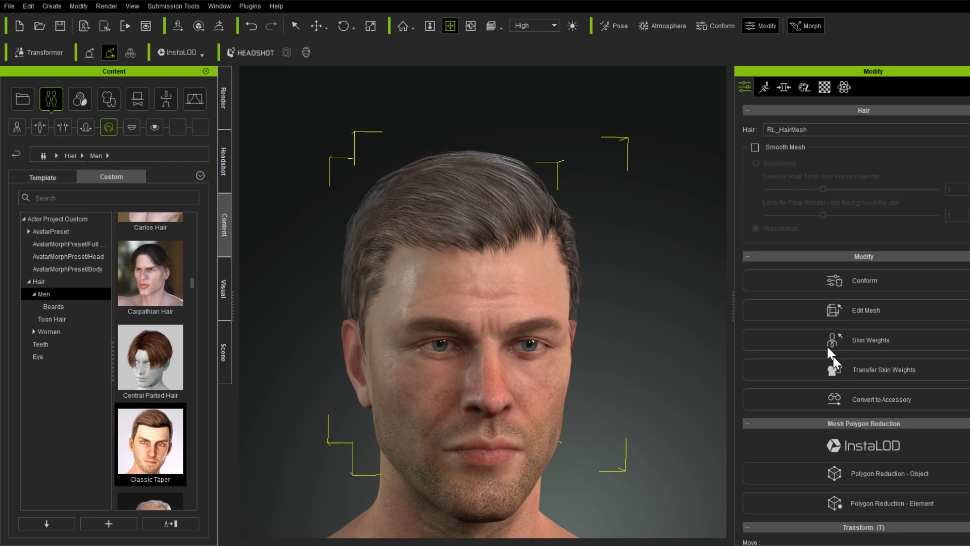
click(855, 311)
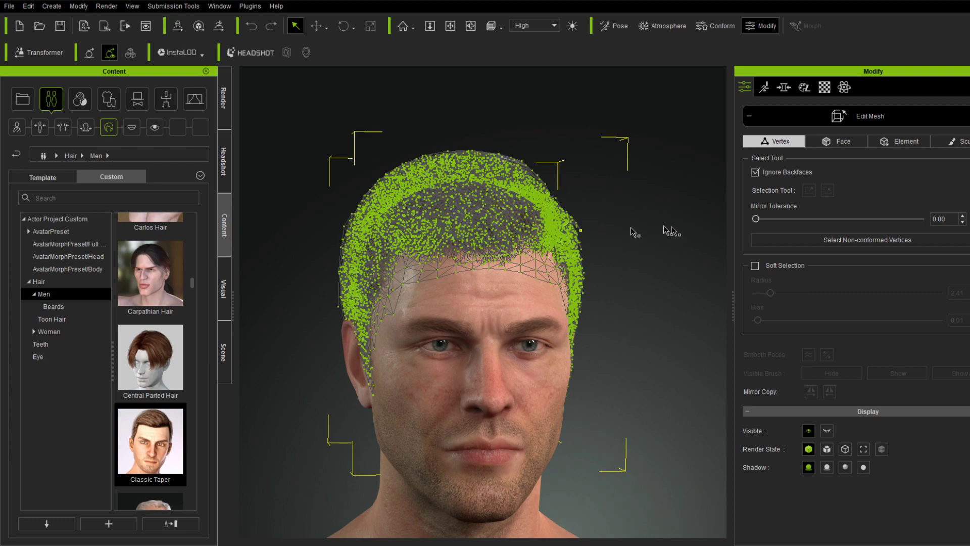
Switch Edit Mesh to face mode and box-select the faces across the top of the hair.
click(833, 140)
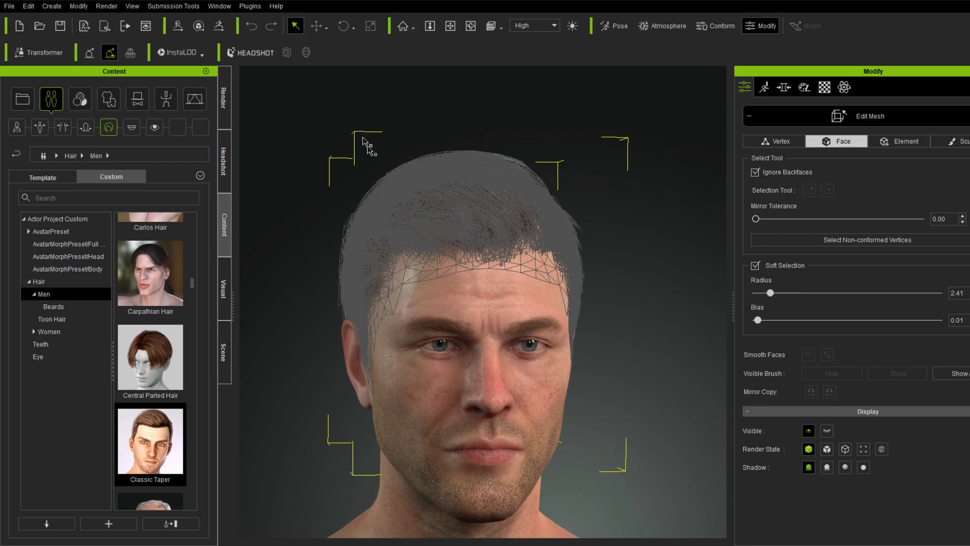
drag(364, 135, 567, 185)
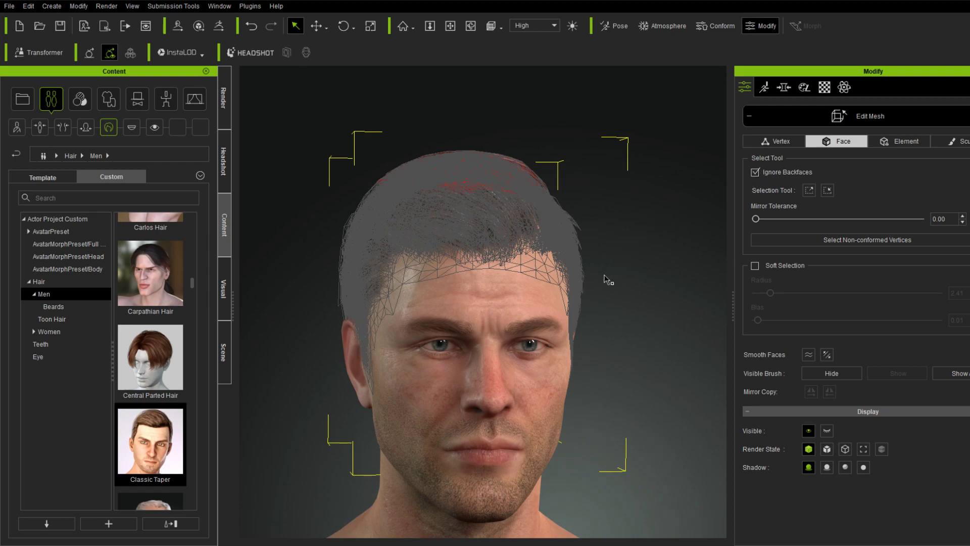
alt+right_drag(410, 295, 308, 363)
alt+right_drag(537, 322, 622, 371)
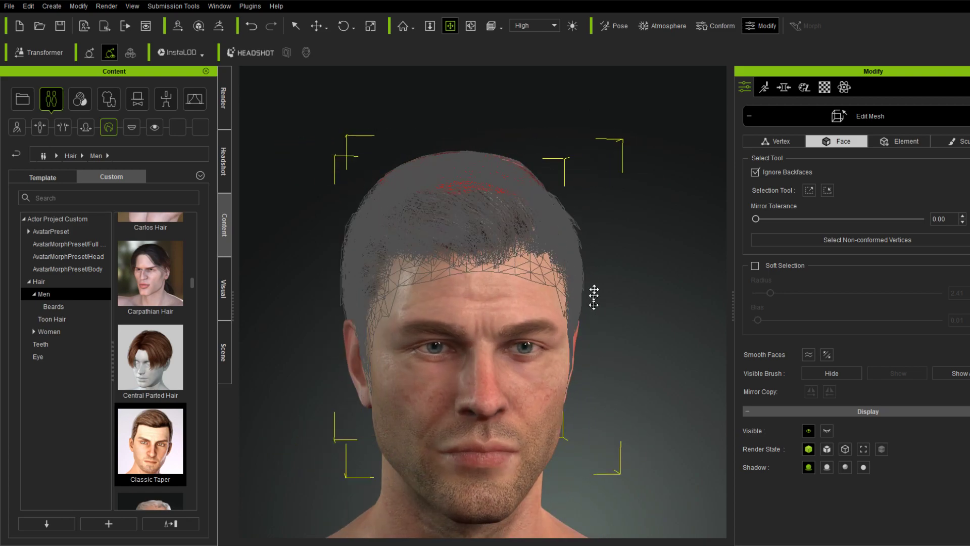
Reselect the crown faces, try lowering them slightly, then undo the move.
key(e)
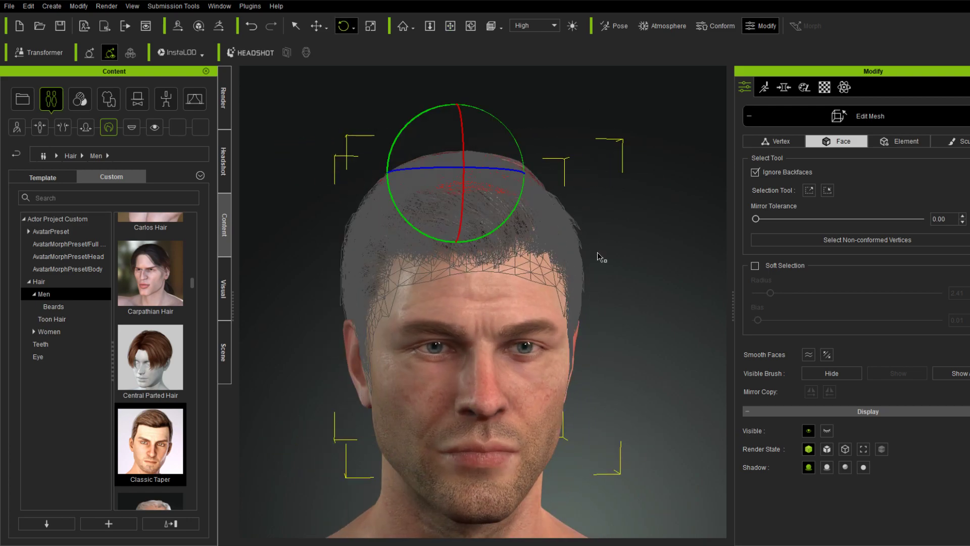
key(w)
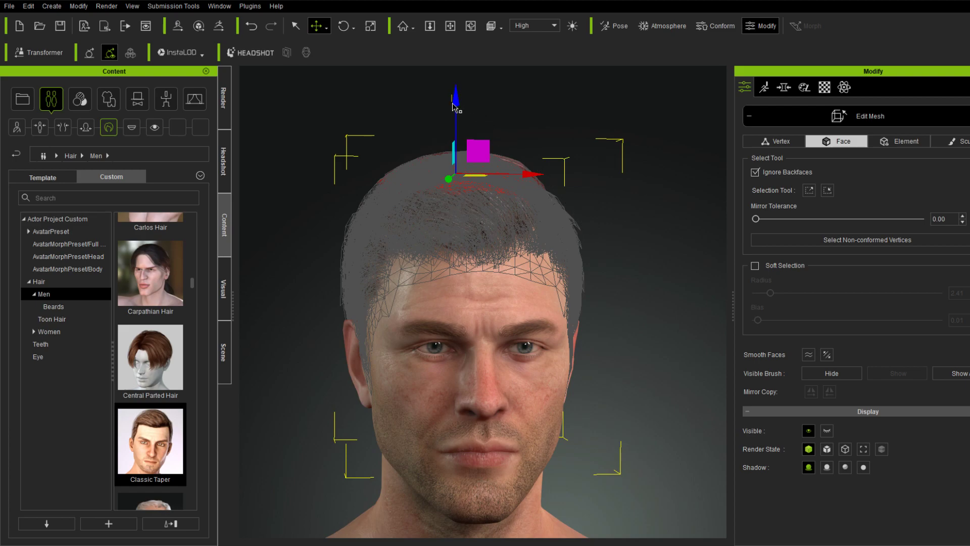
key(q)
drag(394, 135, 519, 189)
key(w)
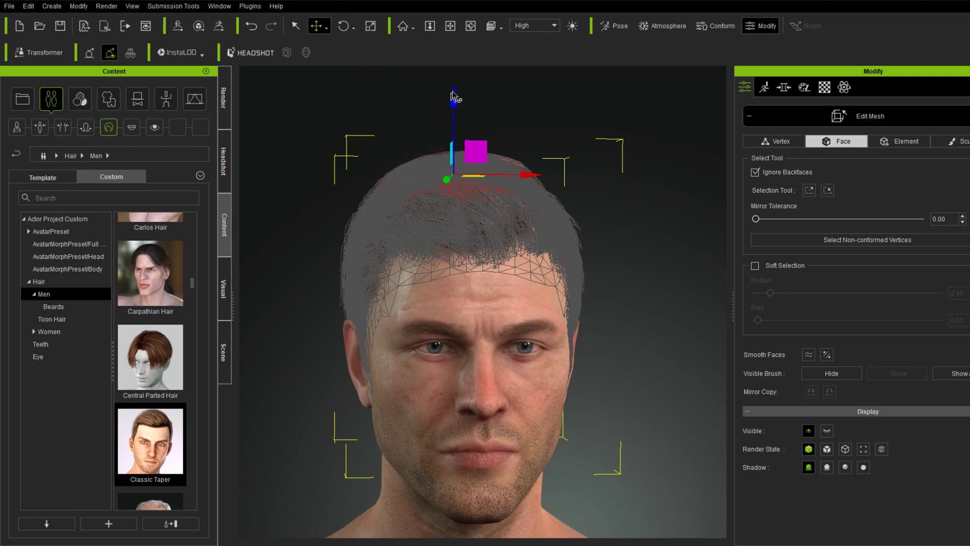
drag(456, 118, 456, 120)
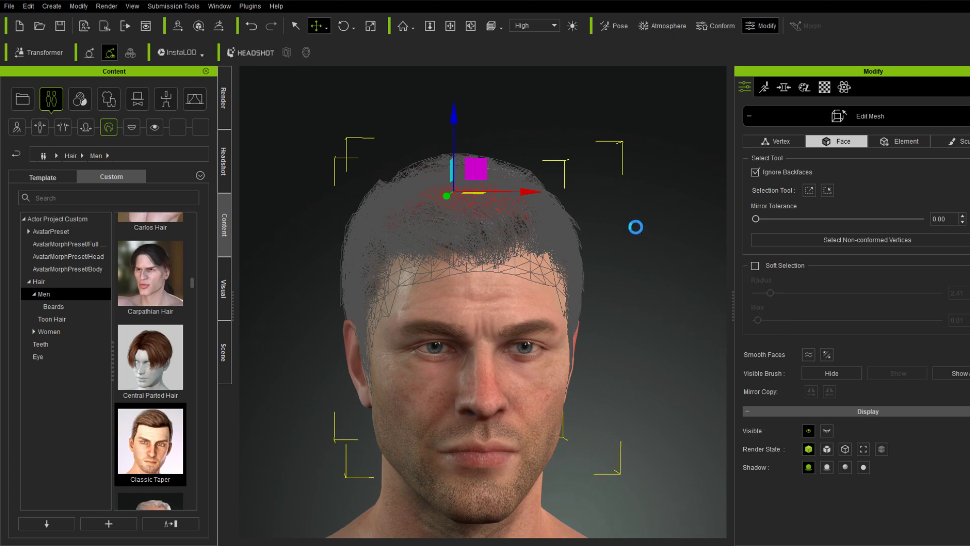
key(ctrl+z)
Enable Soft Selection with Radius 1.98 and Bias 0.00.
click(755, 266)
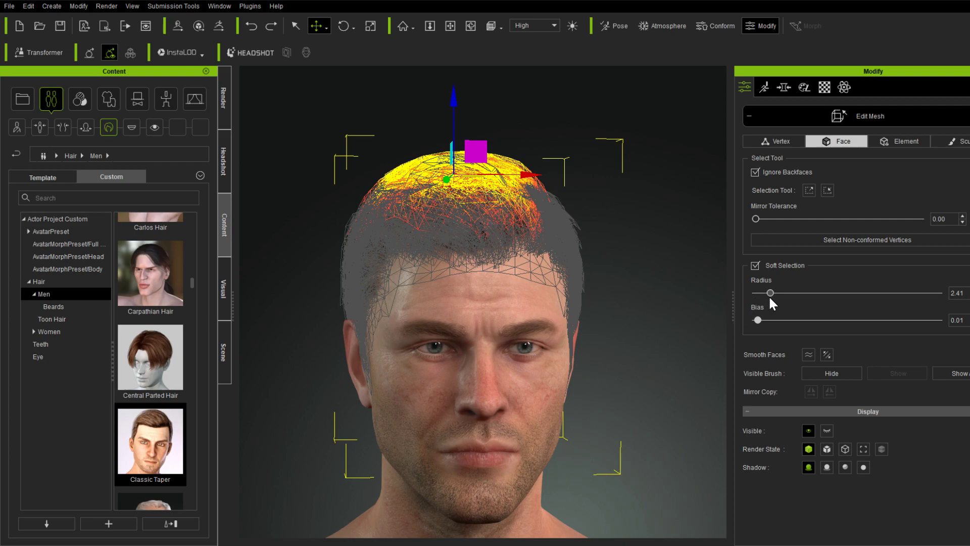
mouse_move(769, 293)
mouse_down()
mouse_move(783, 292)
mouse_move(768, 293)
mouse_up()
drag(758, 316, 700, 313)
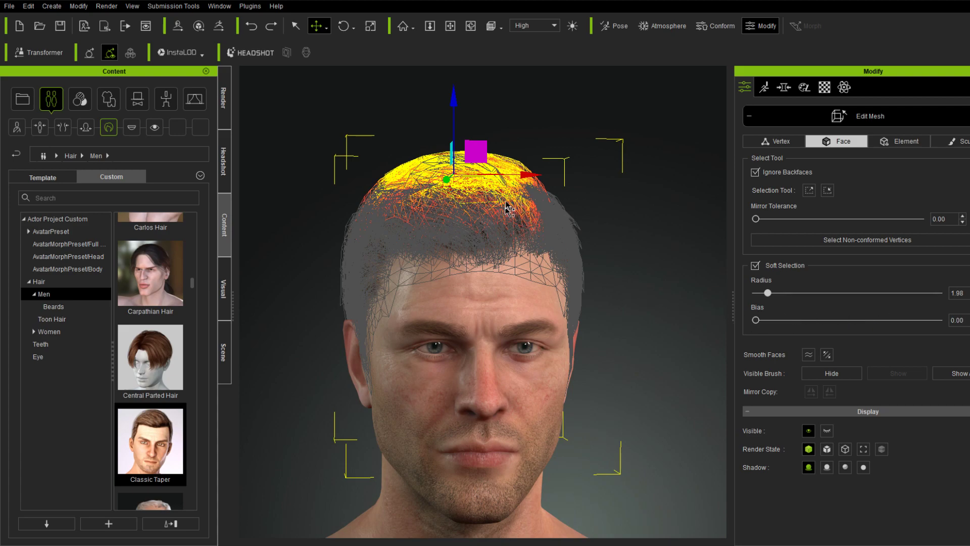
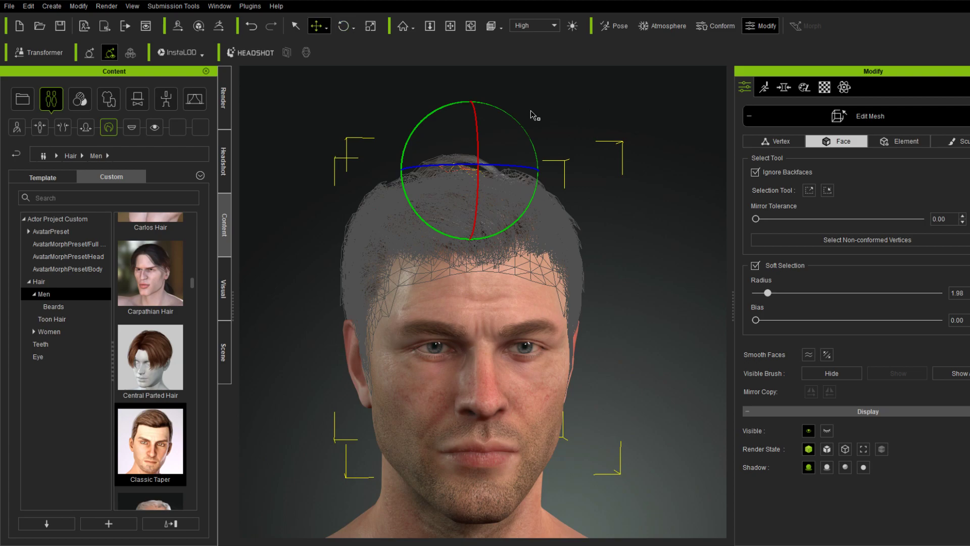
Lower the top-of-hair faces slightly, then reselect them with back-facing faces included.
drag(471, 95, 474, 99)
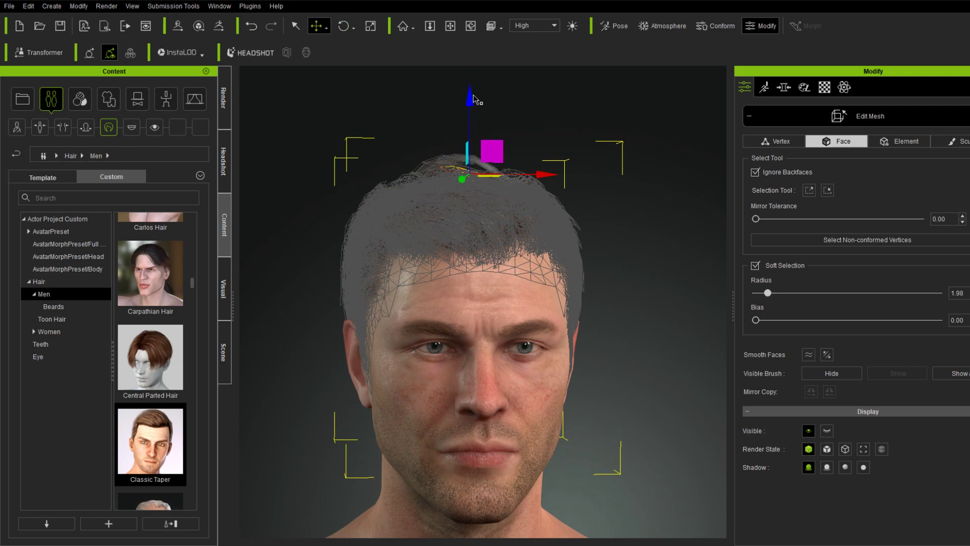
key(q)
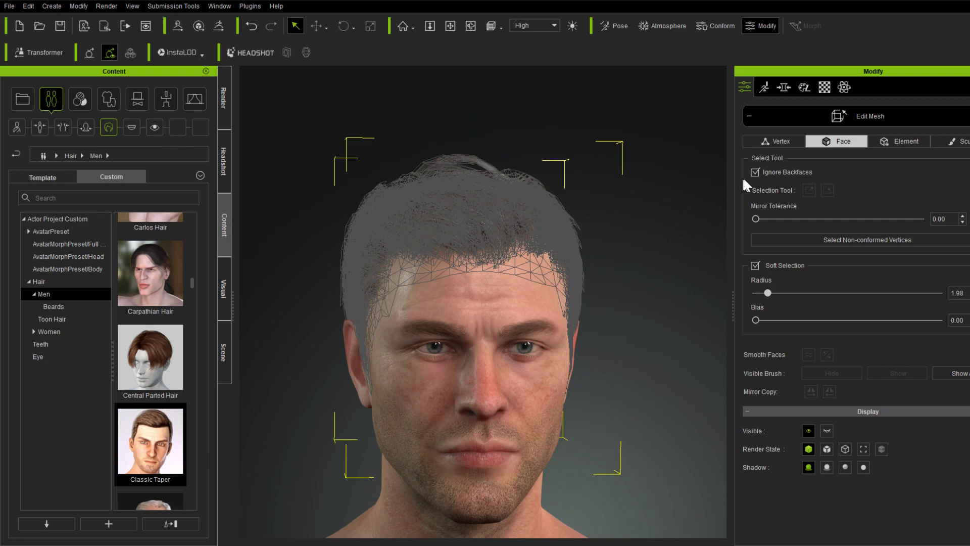
click(755, 173)
drag(401, 139, 486, 167)
key(w)
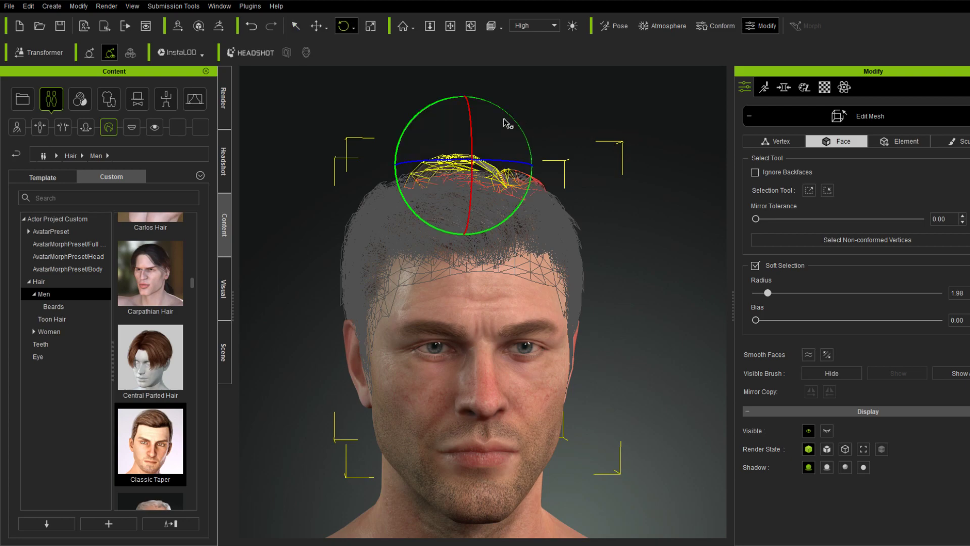
key(q)
Reselect the top-of-hair faces, push them further down, and exit mesh editing.
click(463, 98)
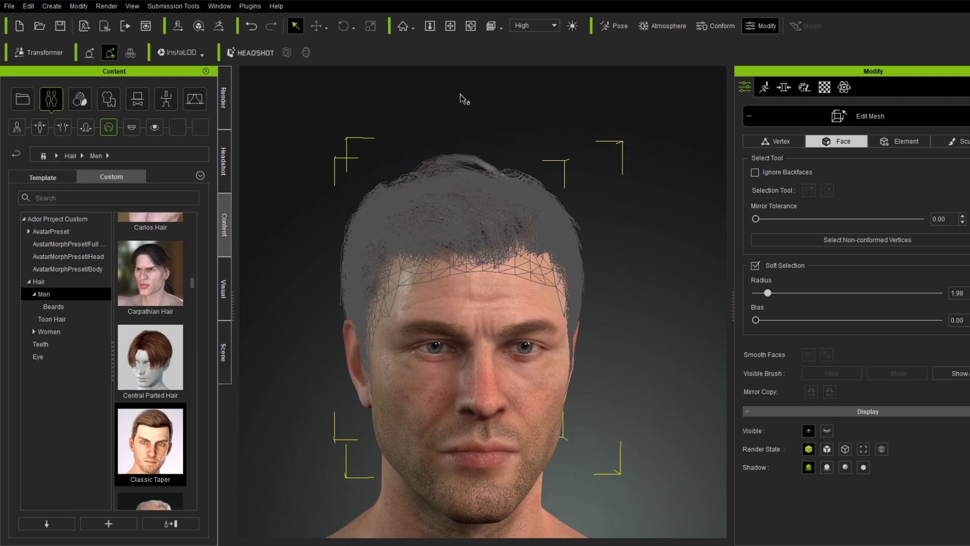
drag(404, 156, 501, 153)
key(e)
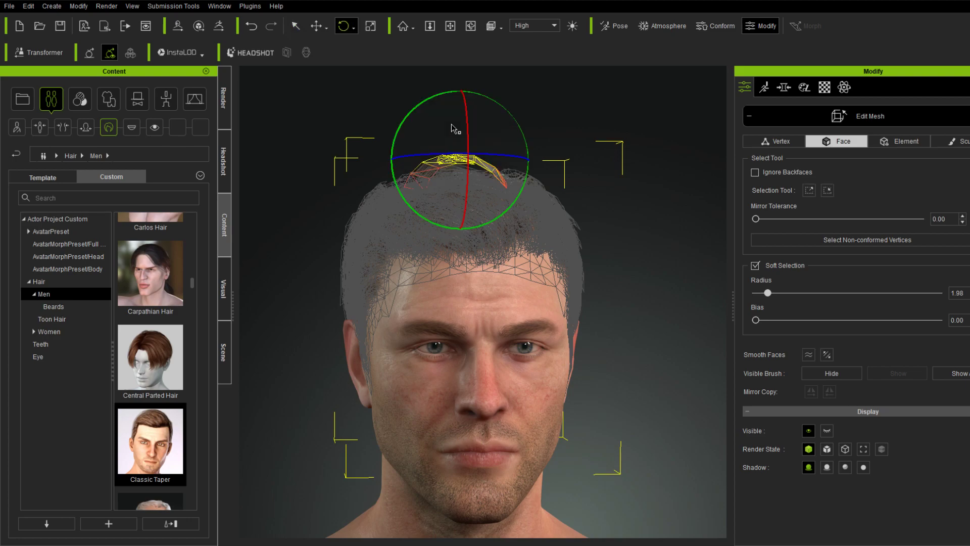
key(w)
drag(461, 95, 464, 109)
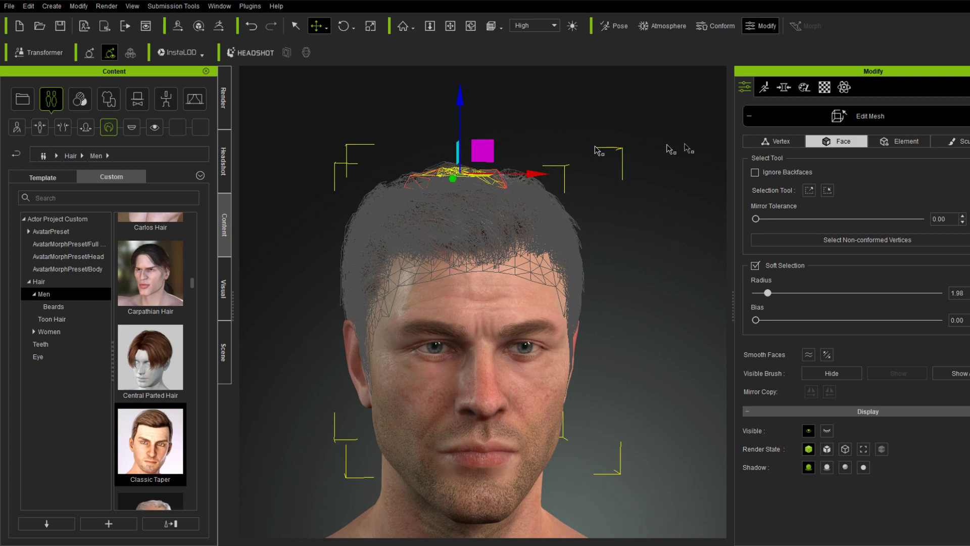
click(780, 115)
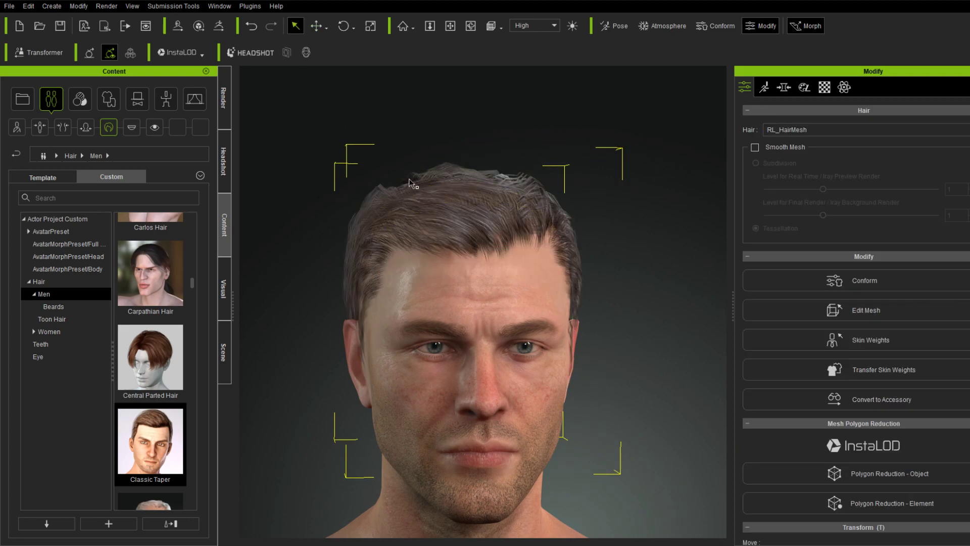
Select the hair-top faces with soft selection on, then relax and smooth them.
click(868, 307)
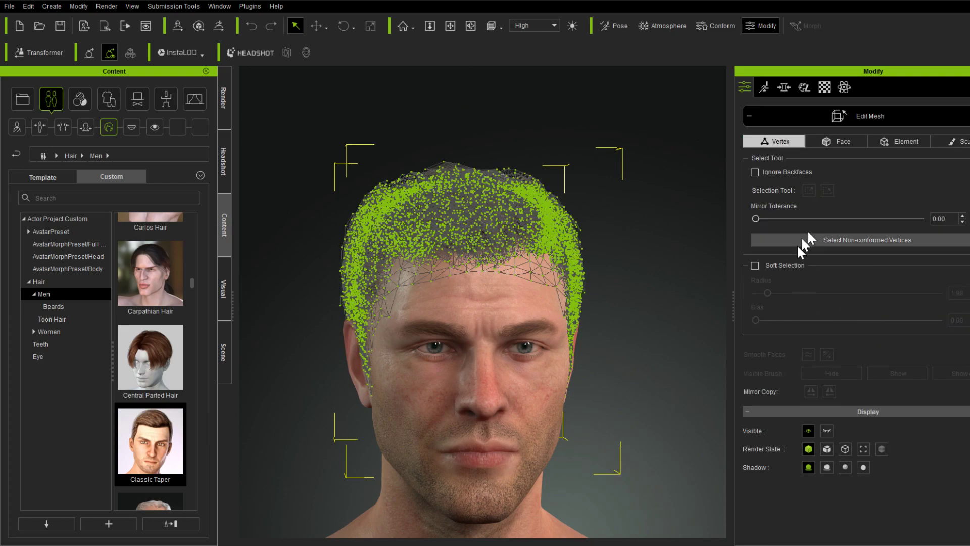
click(841, 144)
drag(375, 157, 541, 190)
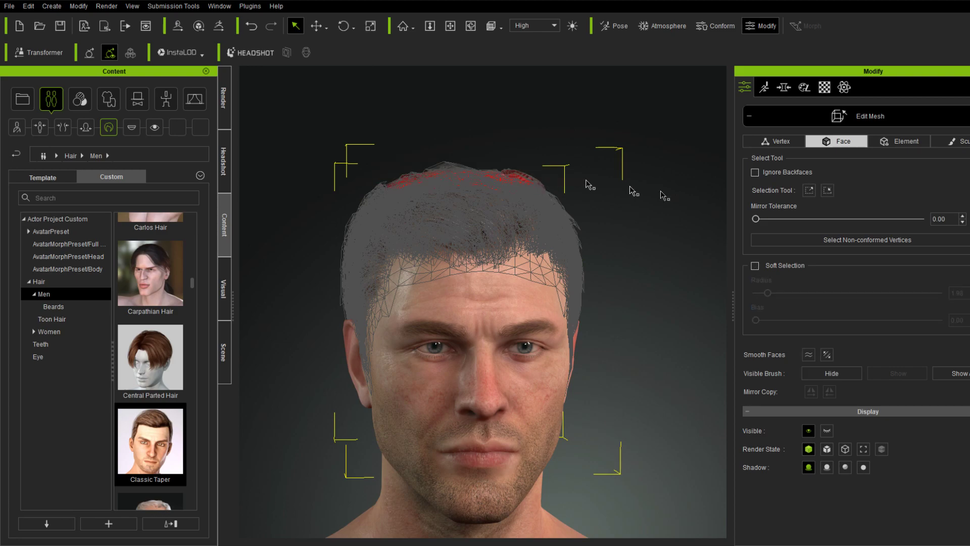
click(754, 265)
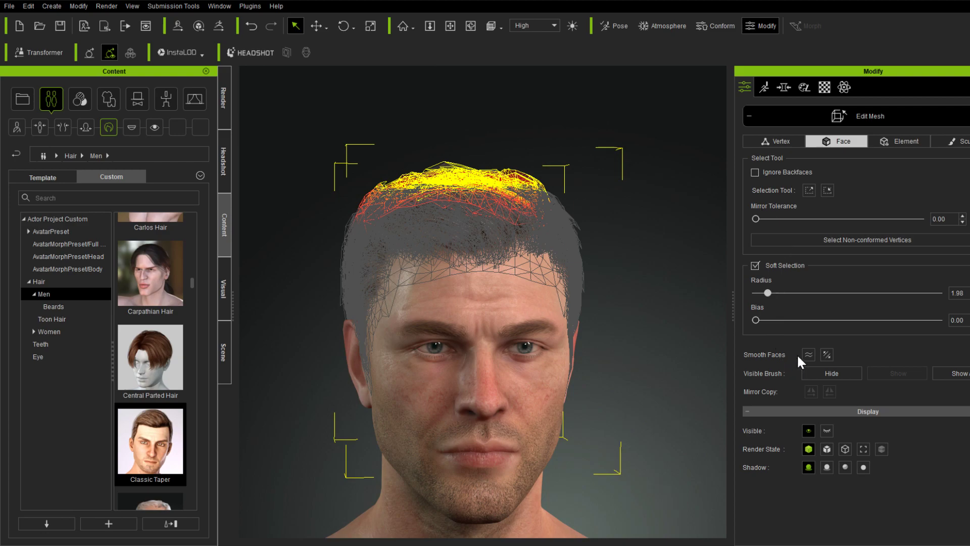
click(826, 355)
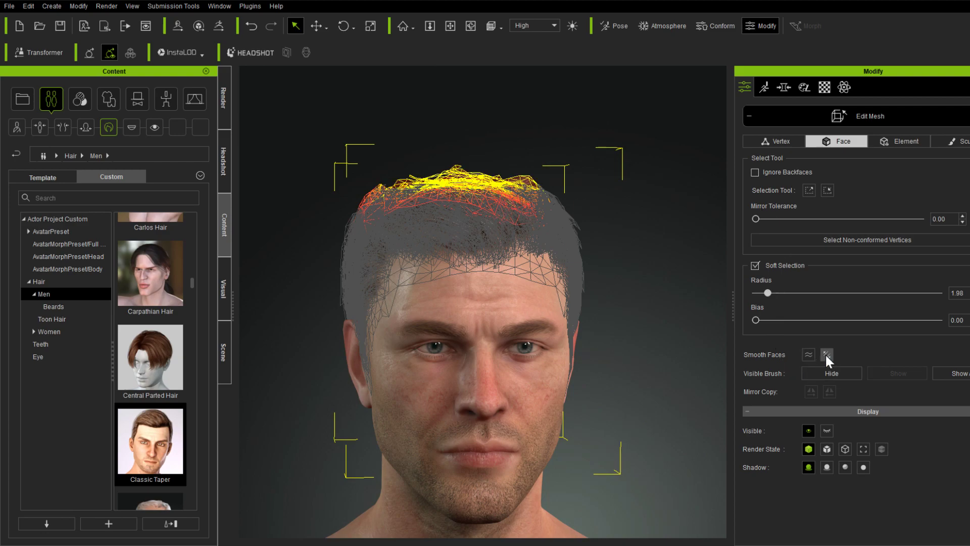
click(809, 354)
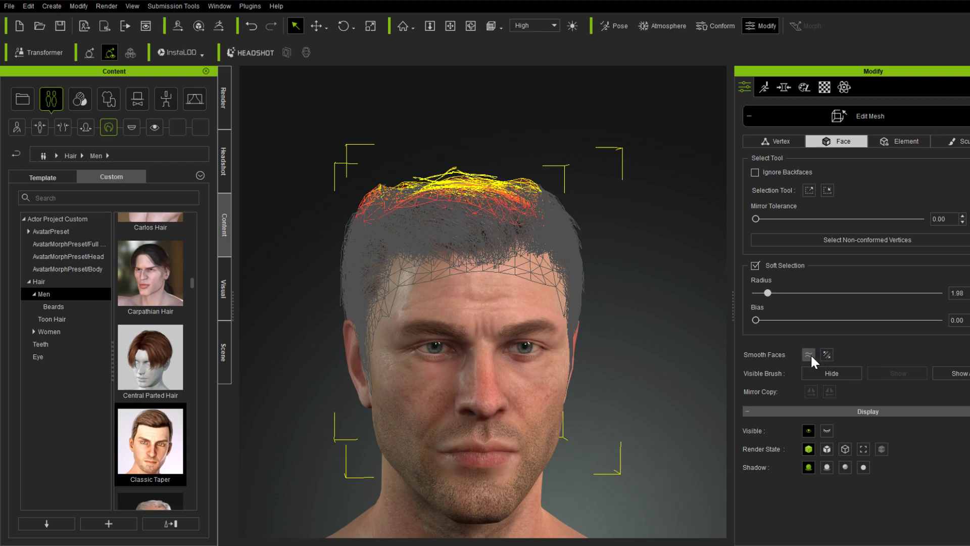
click(567, 176)
Smooth a small patch on the hair top and exit mesh editing to inspect the crown from above.
drag(425, 161, 474, 179)
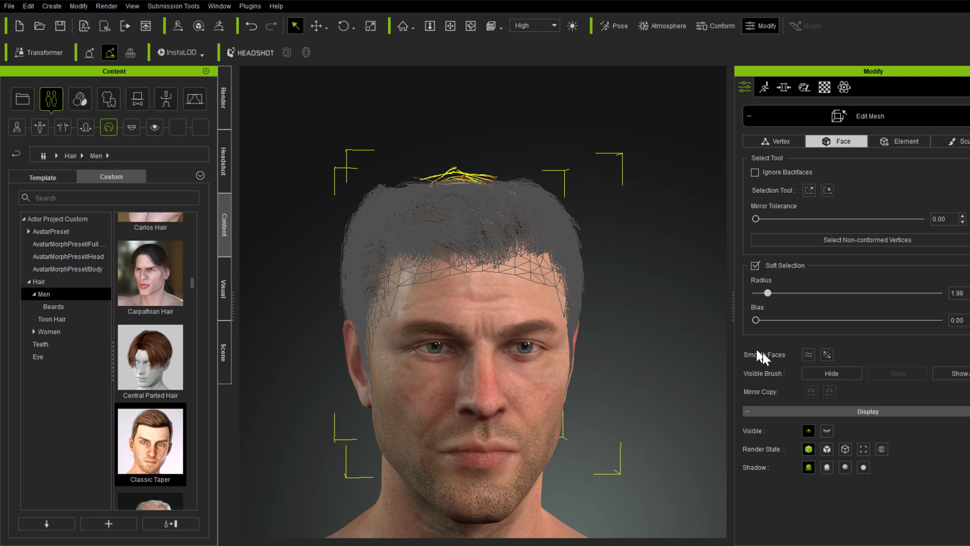
click(808, 355)
key(e)
key(w)
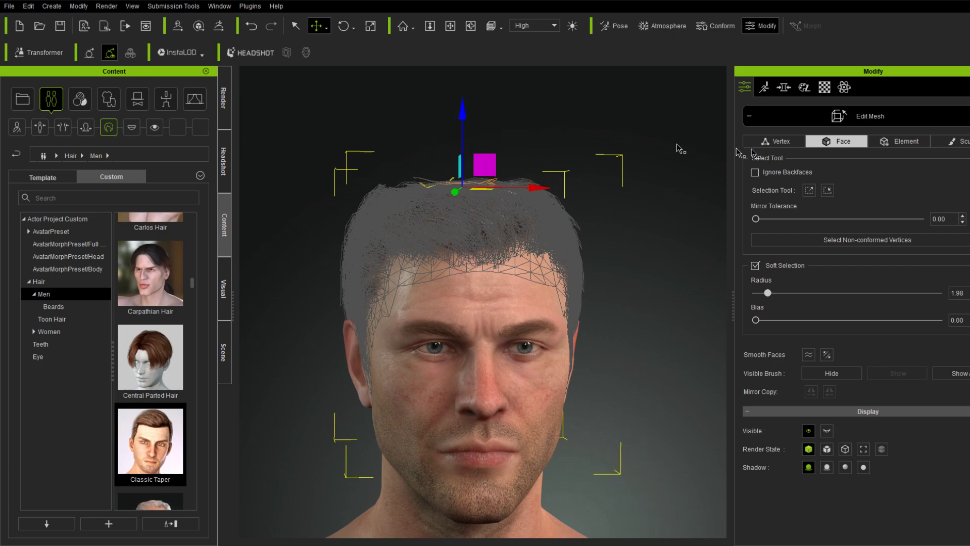
click(780, 118)
alt+right_drag(322, 309, 426, 228)
alt+drag(411, 227, 357, 225)
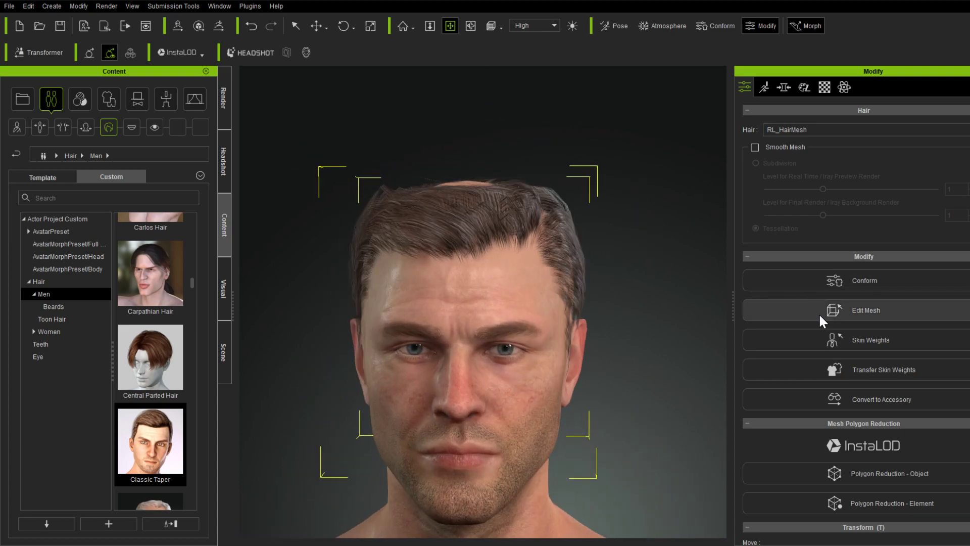
click(802, 306)
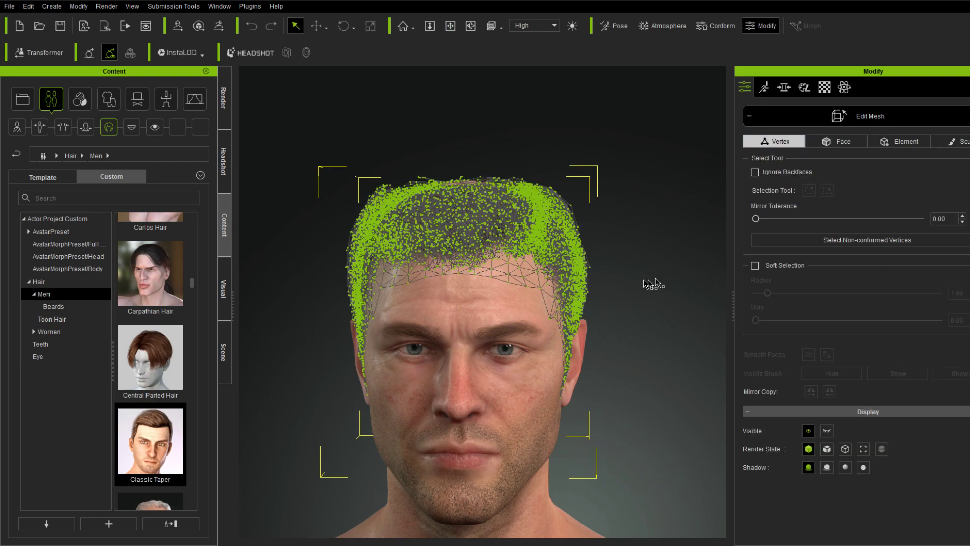
Select a wide area of front-top hair faces with Ignore Backfaces and soft selection on.
click(853, 141)
click(756, 265)
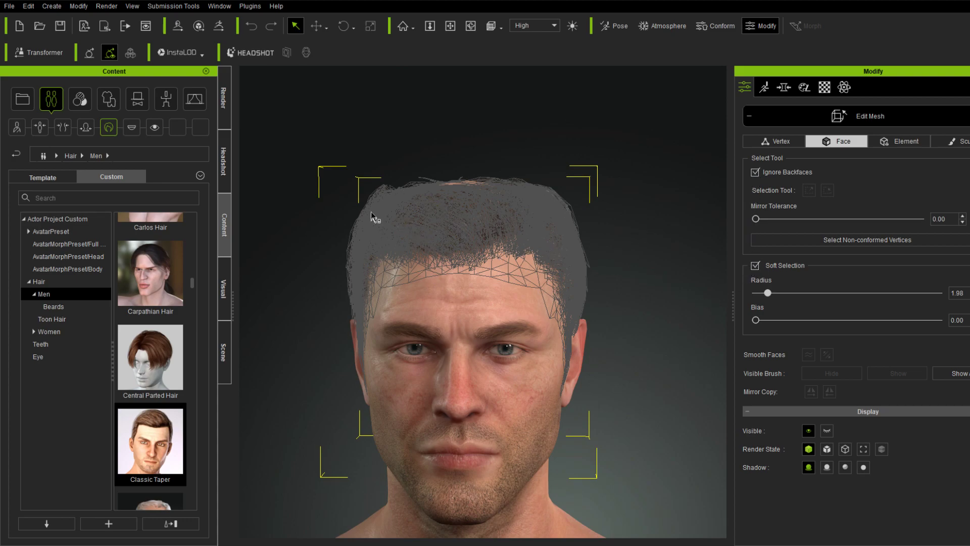
drag(407, 187, 511, 253)
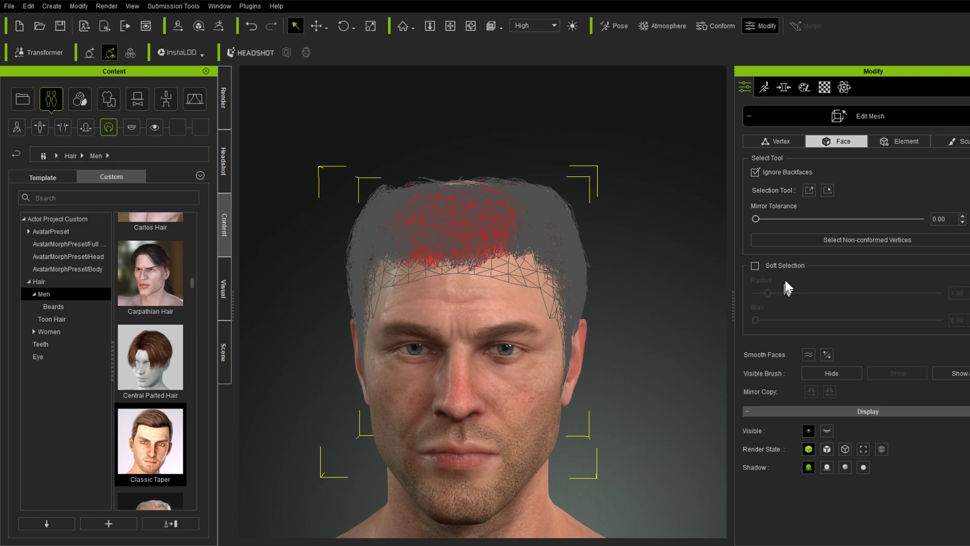
click(754, 265)
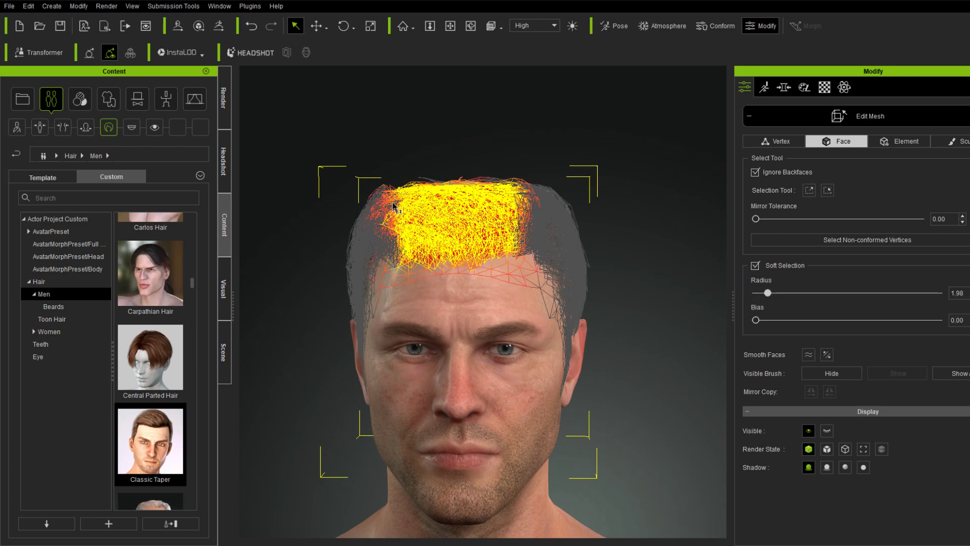
click(407, 177)
drag(379, 176, 521, 237)
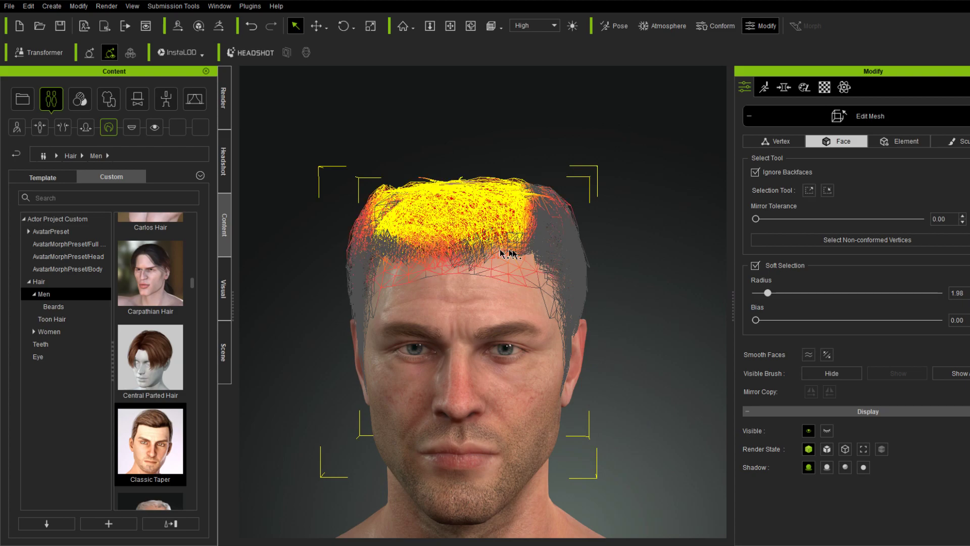
Scale the front-top hair slightly narrower side to side, lower it a little, and view the profile.
key(r)
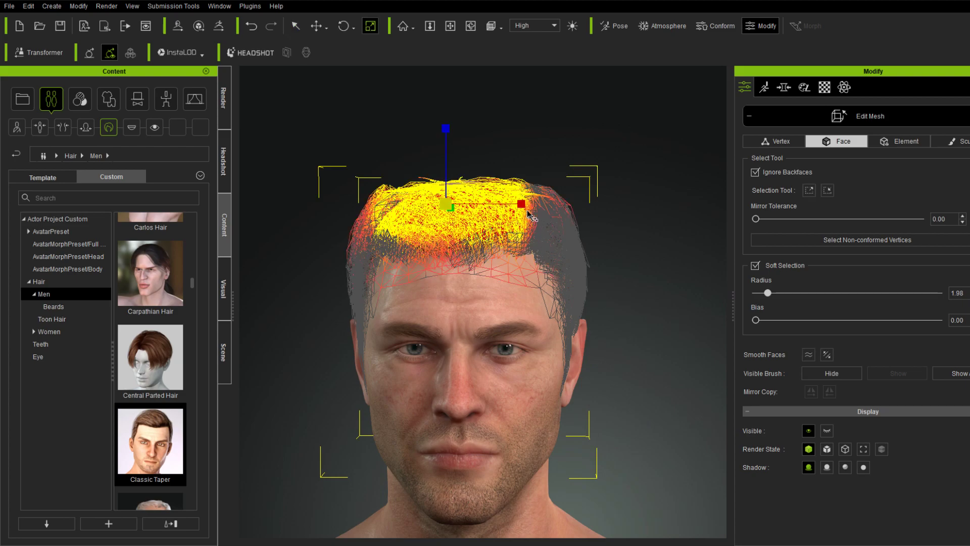
drag(521, 204, 514, 204)
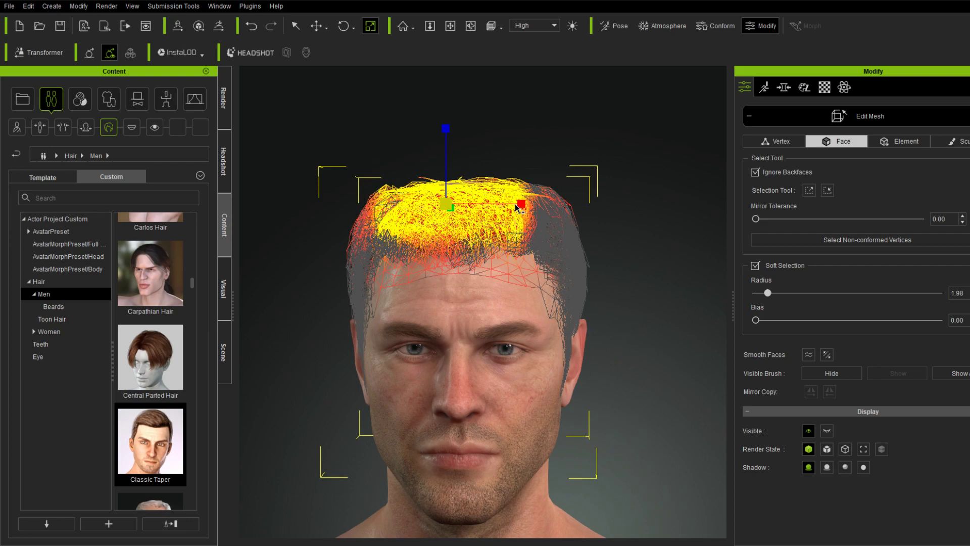
key(w)
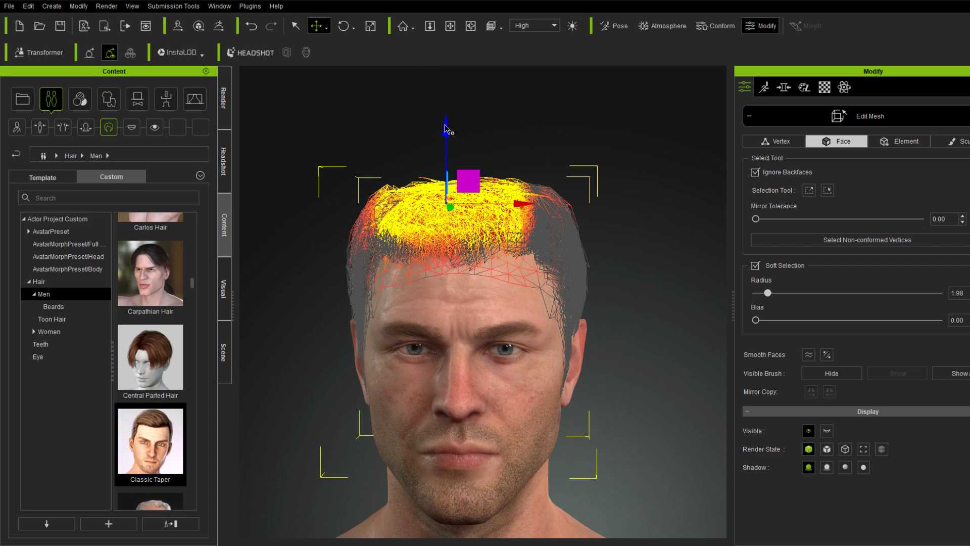
drag(445, 129, 445, 131)
key(x)
right_drag(669, 206, 392, 230)
Shift the front hair back toward the crown and pull the back-of-head hair faces down.
key(e)
key(w)
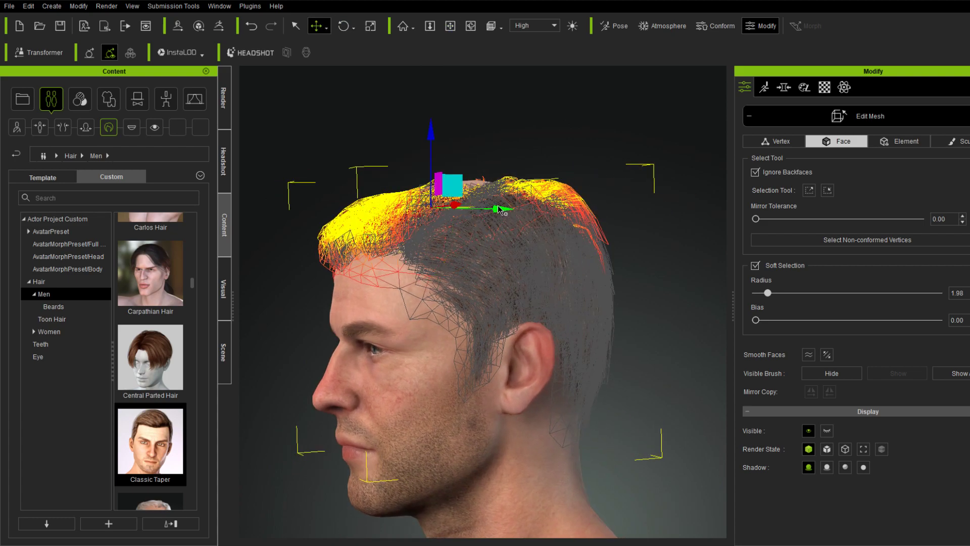
drag(498, 208, 512, 212)
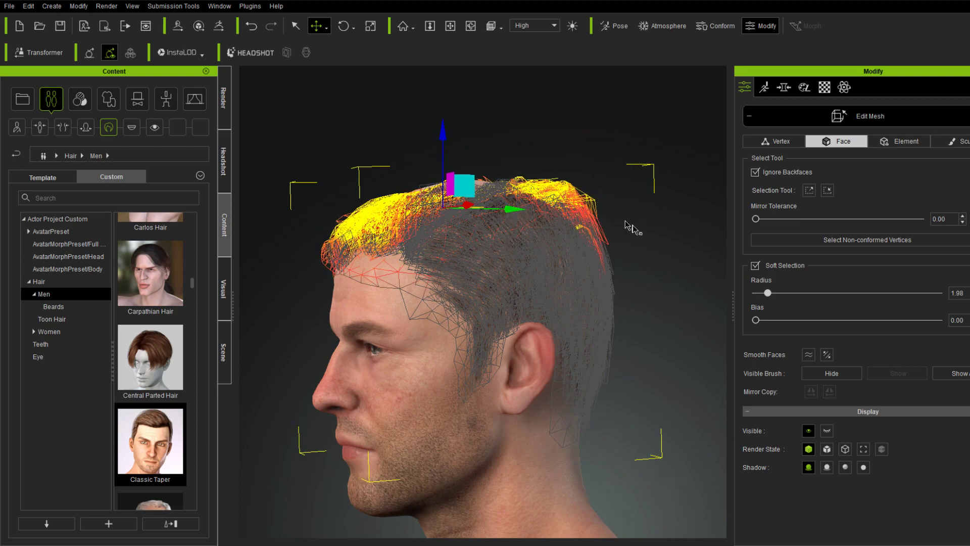
key(q)
drag(632, 243, 536, 162)
key(e)
key(w)
key(w)
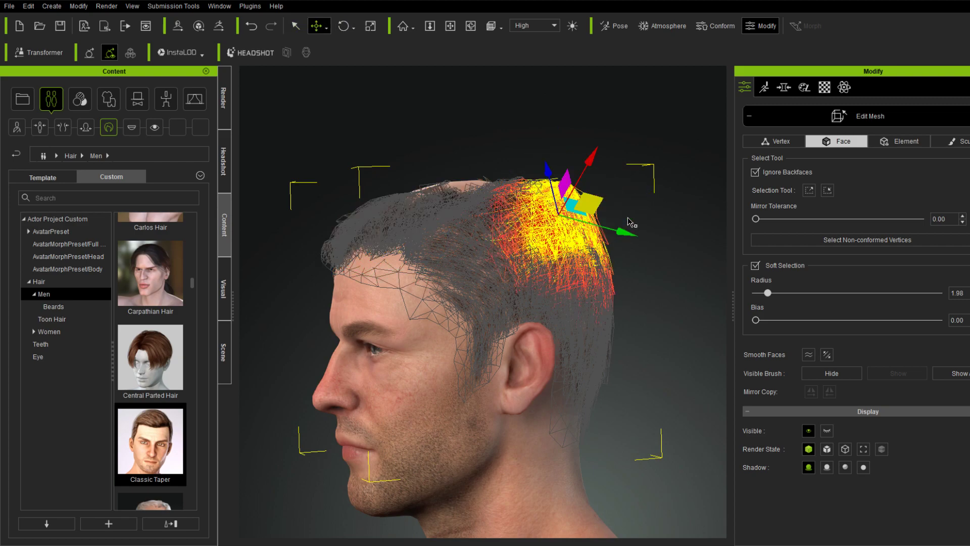
drag(591, 163, 588, 163)
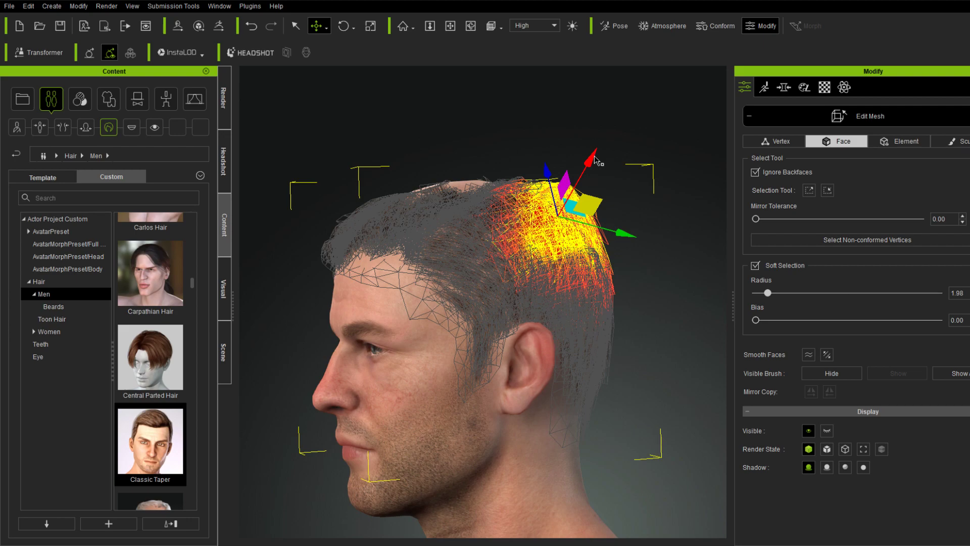
drag(592, 161, 587, 169)
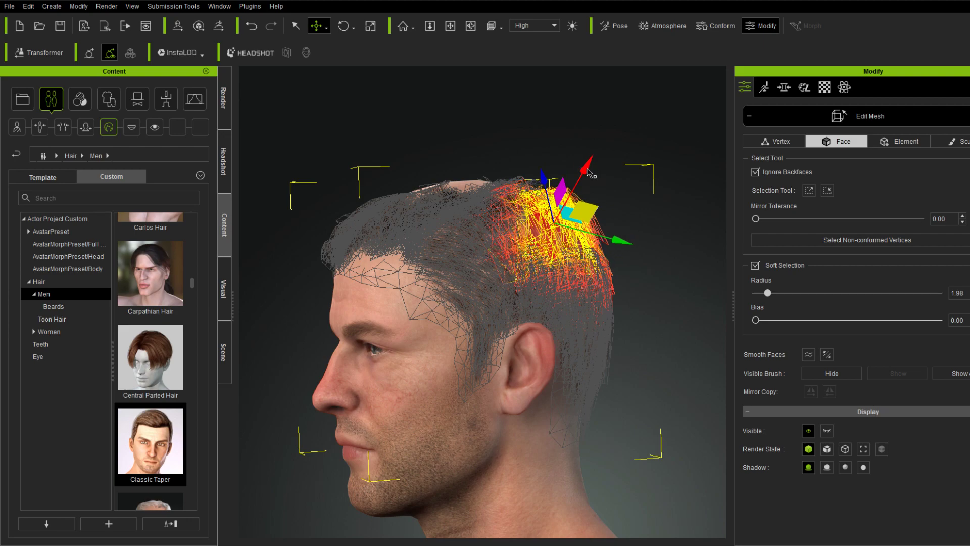
Nudge the back-of-head hair faces sideways and smooth them.
key(w)
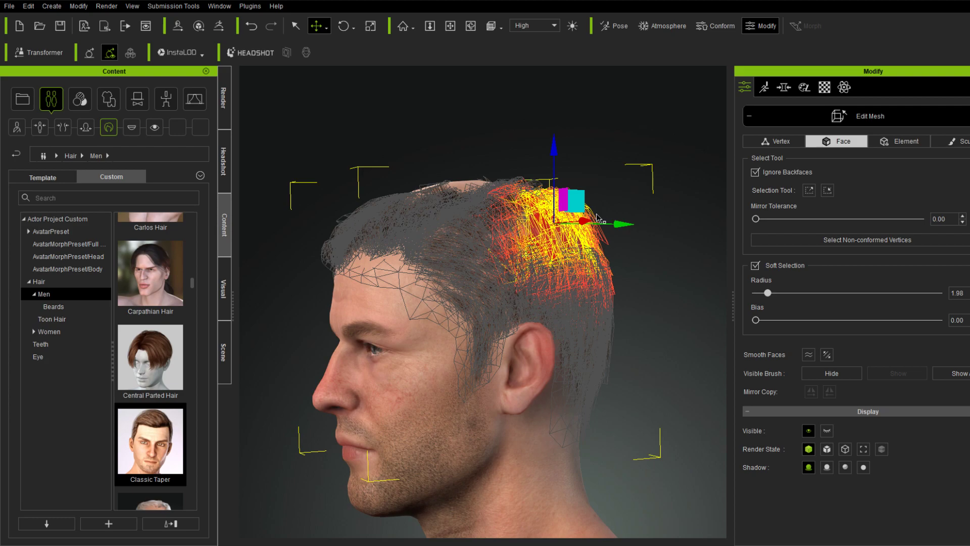
key(w)
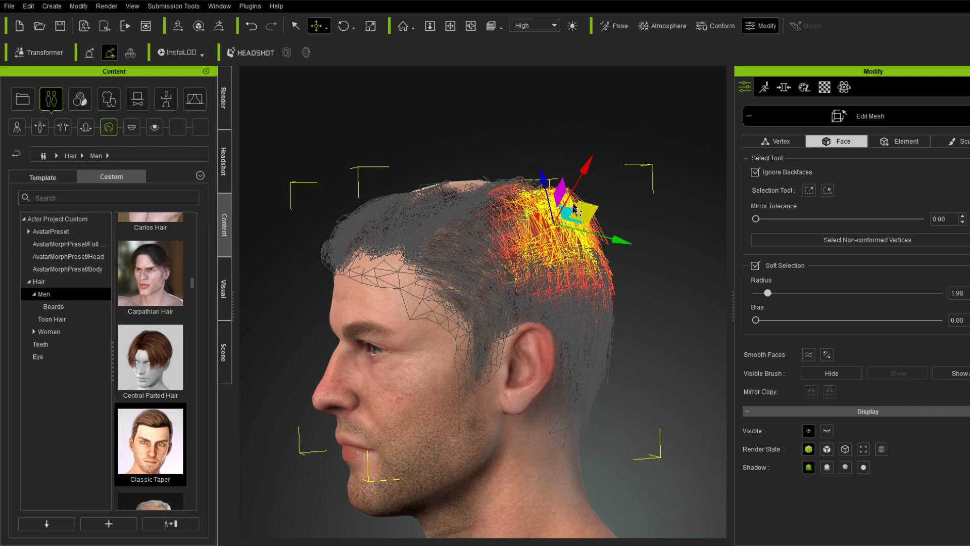
mouse_move(621, 241)
mouse_down()
mouse_move(609, 241)
mouse_move(628, 249)
mouse_move(616, 247)
mouse_up()
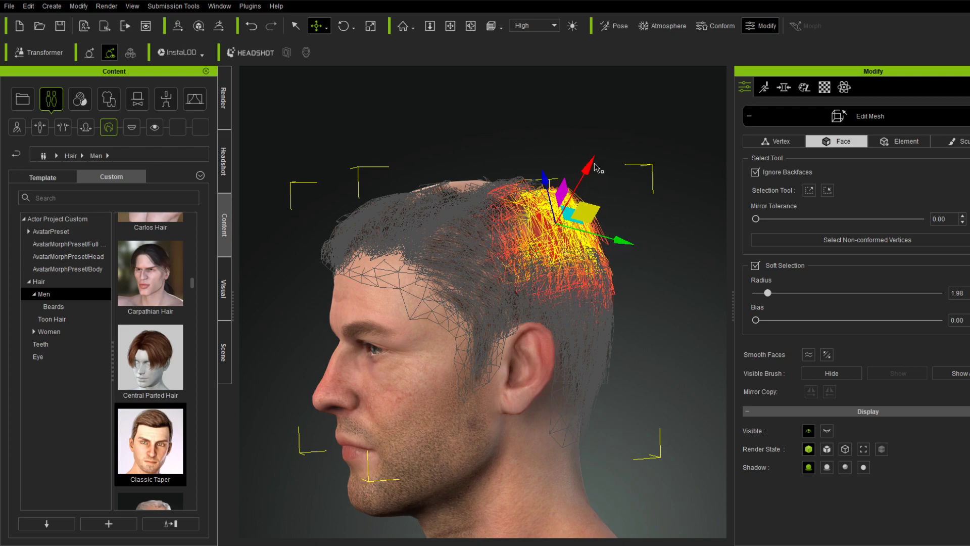
click(804, 361)
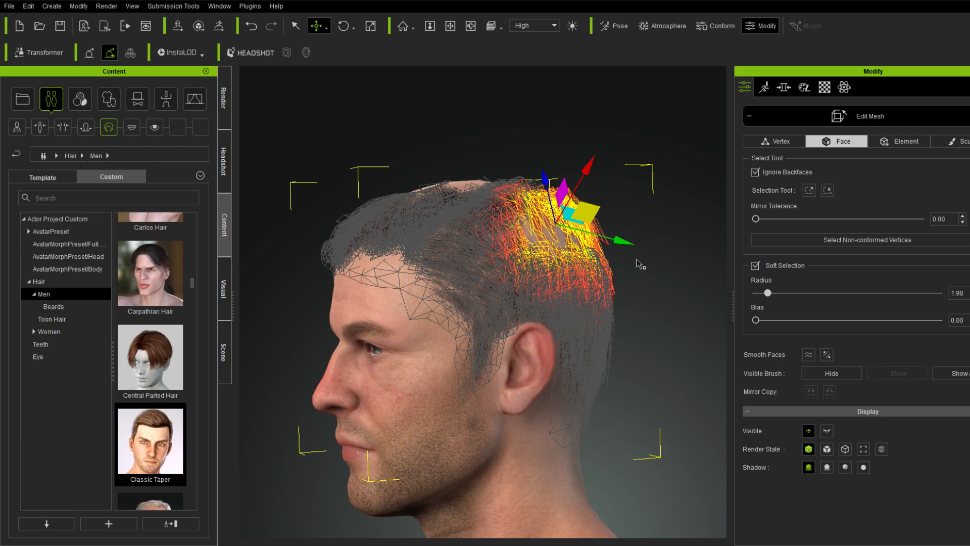
Smooth the hair faces on top of the head, exit mesh editing, and view the right profile.
key(q)
drag(548, 172, 625, 247)
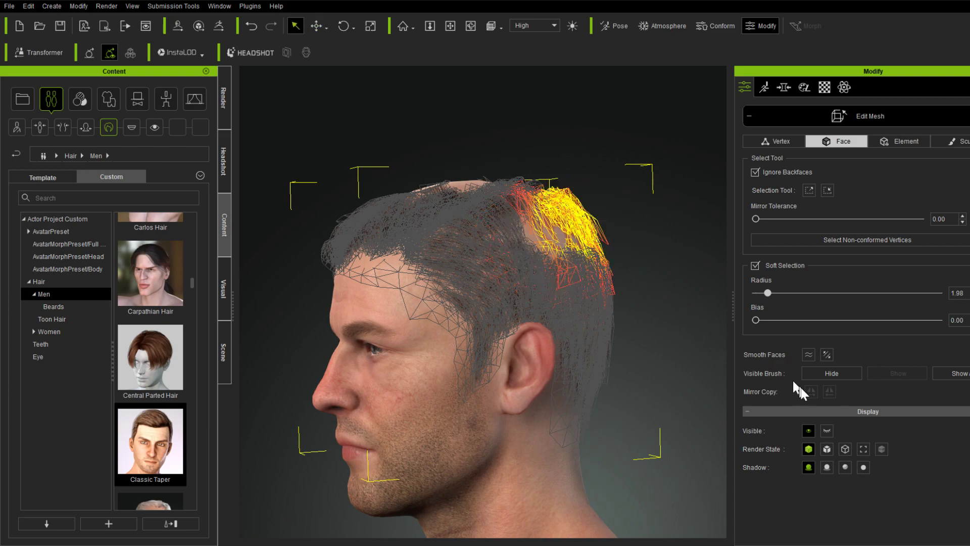
click(809, 354)
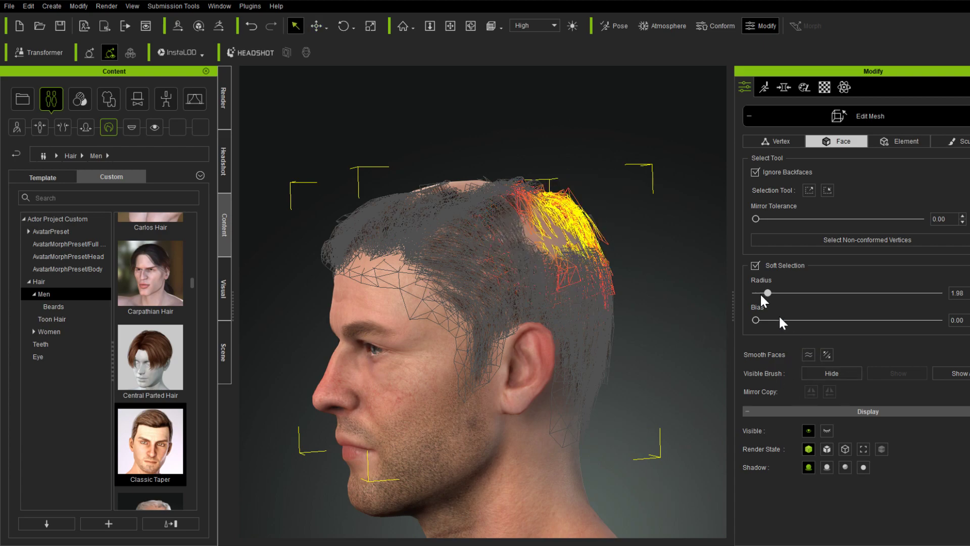
key(x)
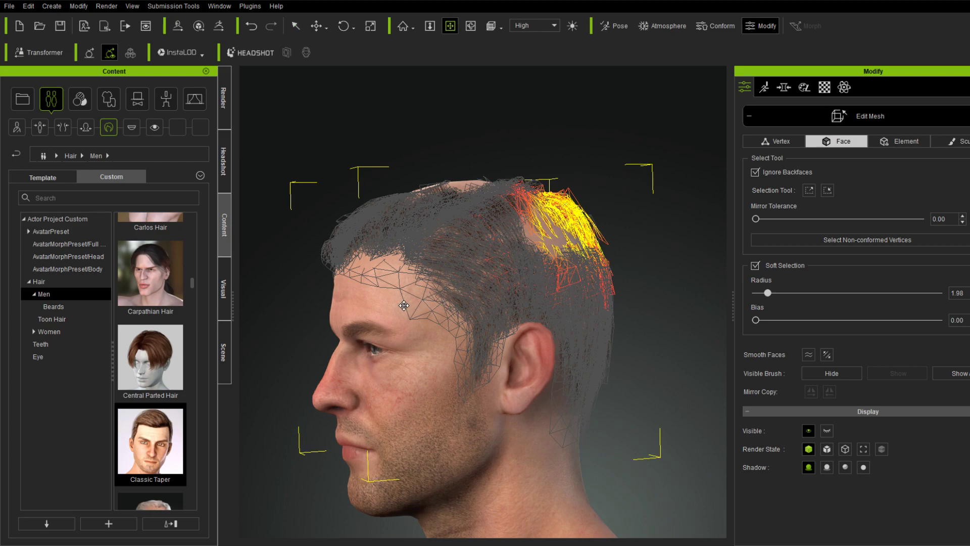
click(820, 114)
right_drag(290, 335, 332, 335)
Adjust the Classic_Taper base colour to Brightness 34 and Contrast 48, then check the hair from several angles.
click(818, 87)
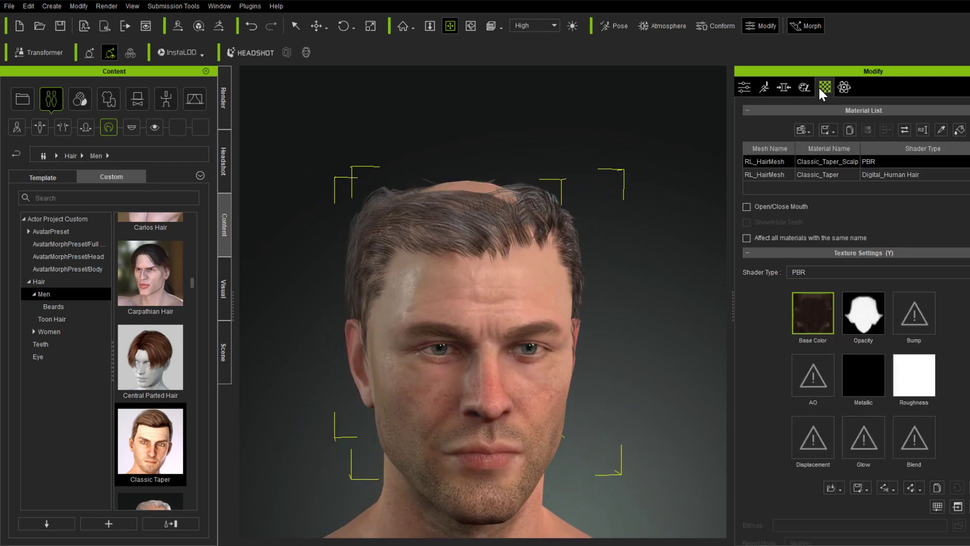
click(773, 171)
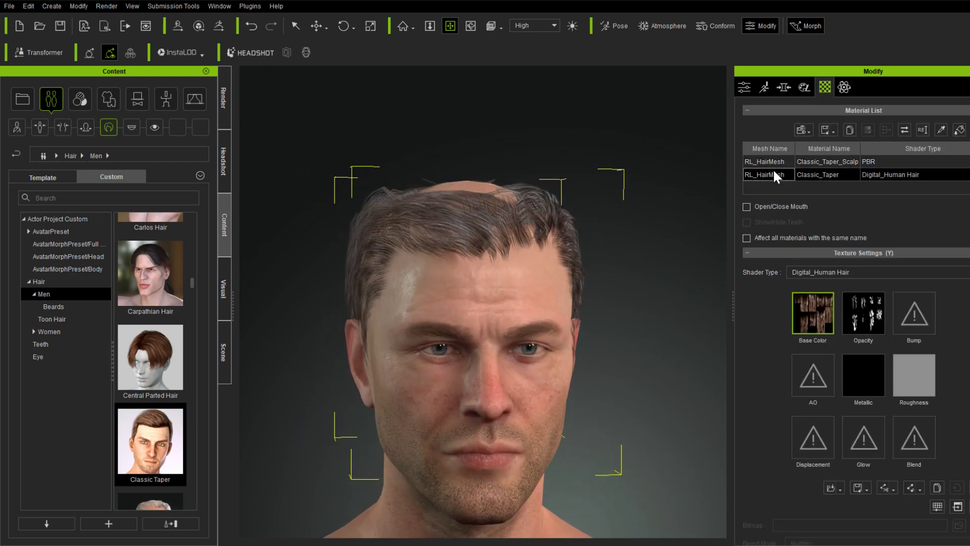
right_click(802, 326)
click(844, 420)
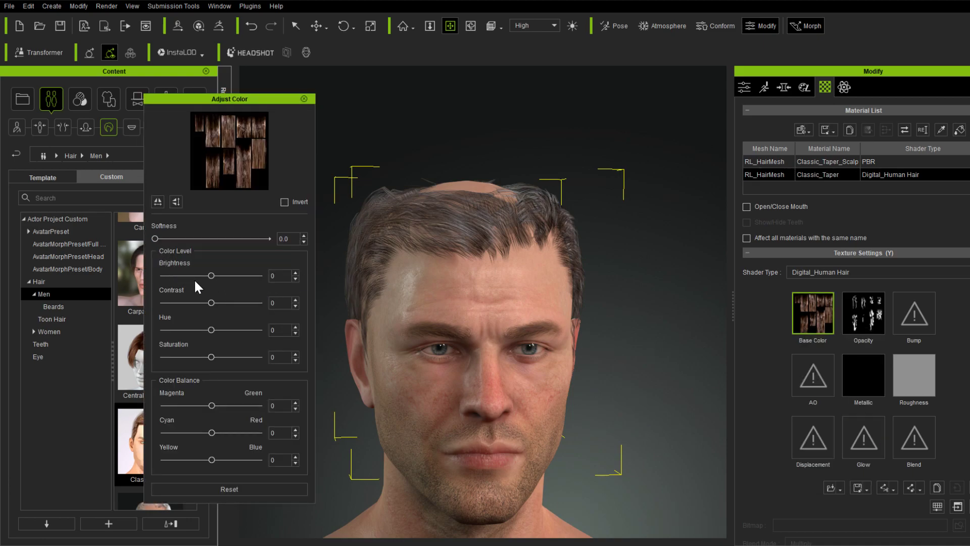
drag(208, 275, 225, 276)
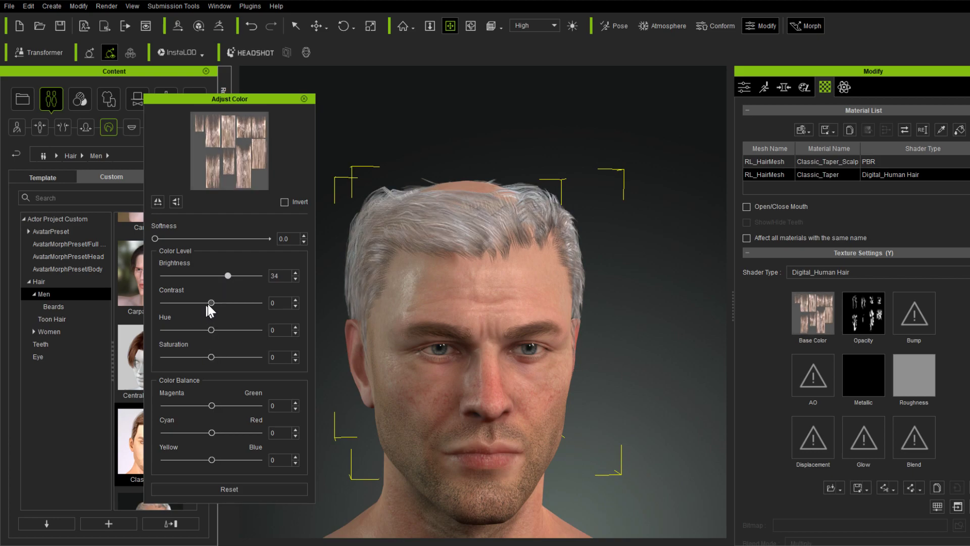
drag(212, 302, 234, 303)
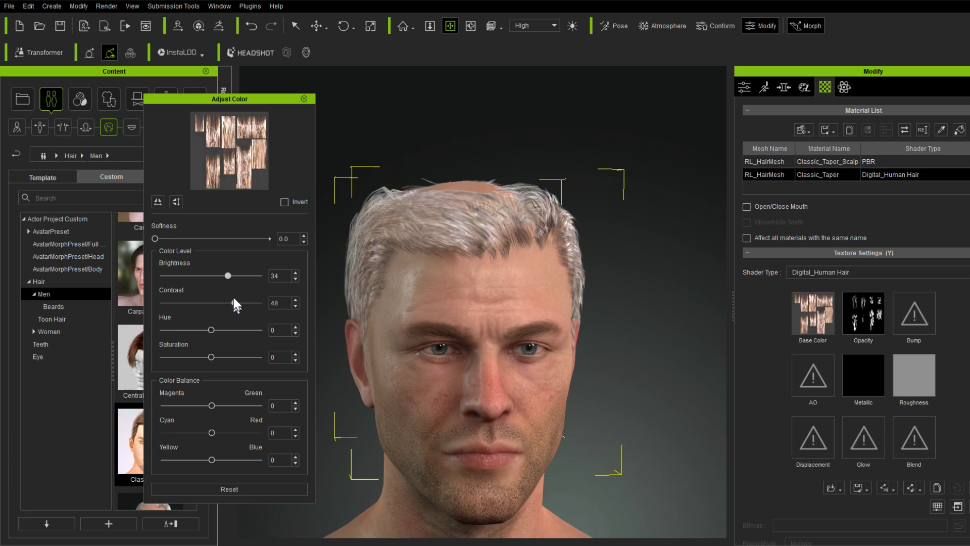
click(304, 99)
right_drag(347, 319, 320, 346)
right_drag(630, 317, 636, 383)
right_drag(467, 384, 484, 300)
right_drag(508, 268, 470, 289)
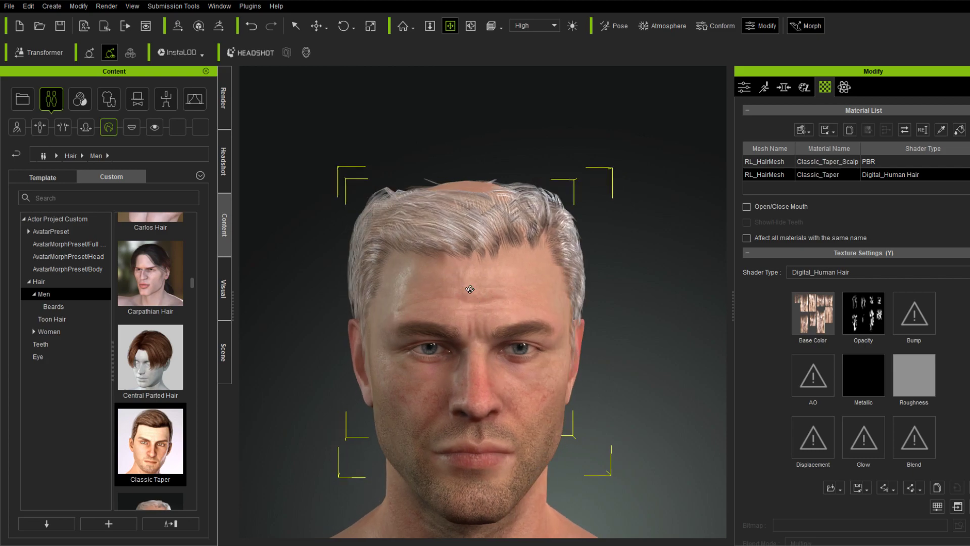
Select a block of top-of-hair faces with soft selection at radius 1.29.
right_drag(534, 295, 536, 382)
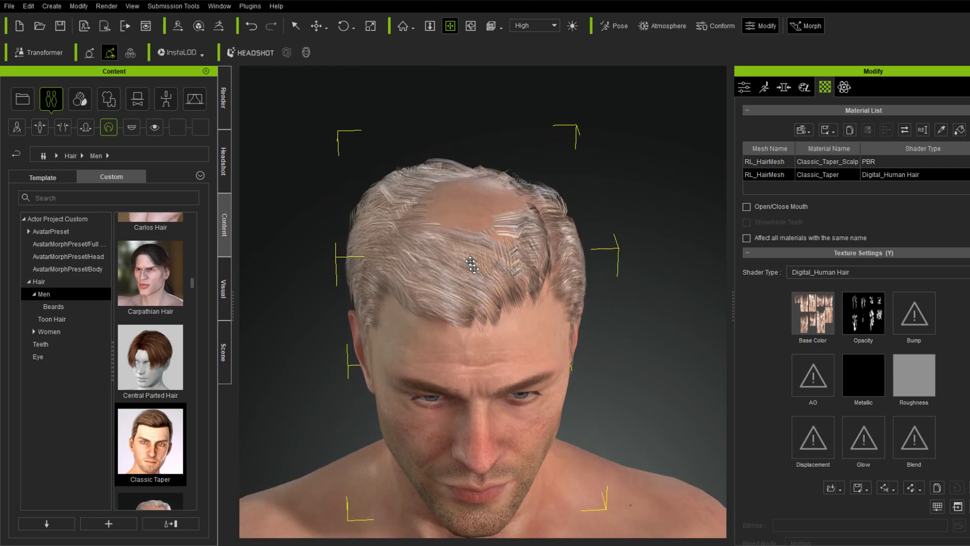
mouse_move(490, 324)
middle_down()
mouse_move(478, 305)
mouse_move(486, 318)
middle_up()
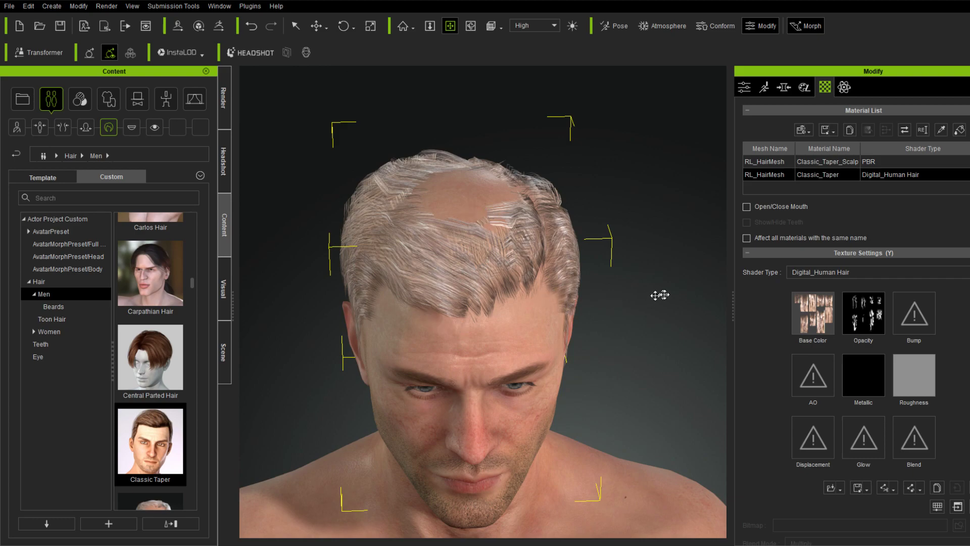
click(747, 87)
click(862, 309)
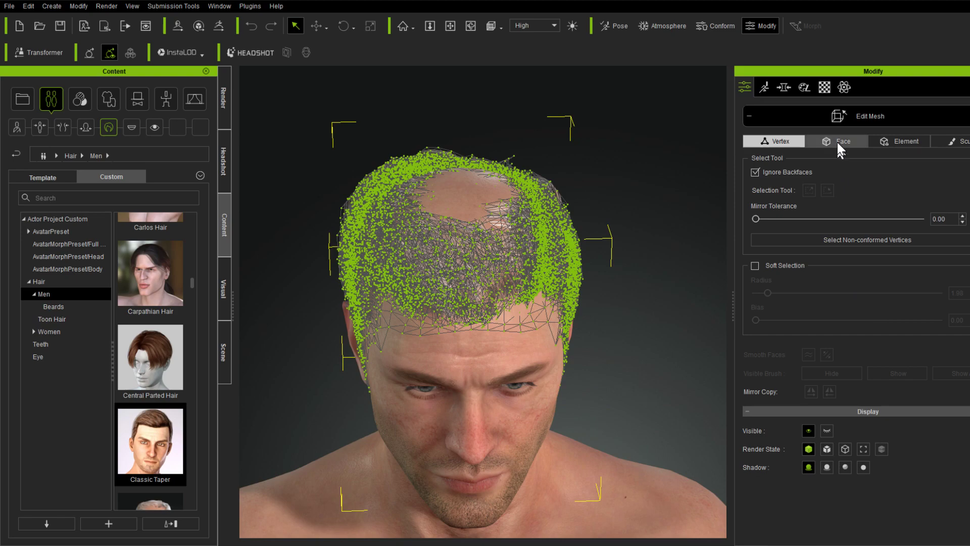
click(837, 141)
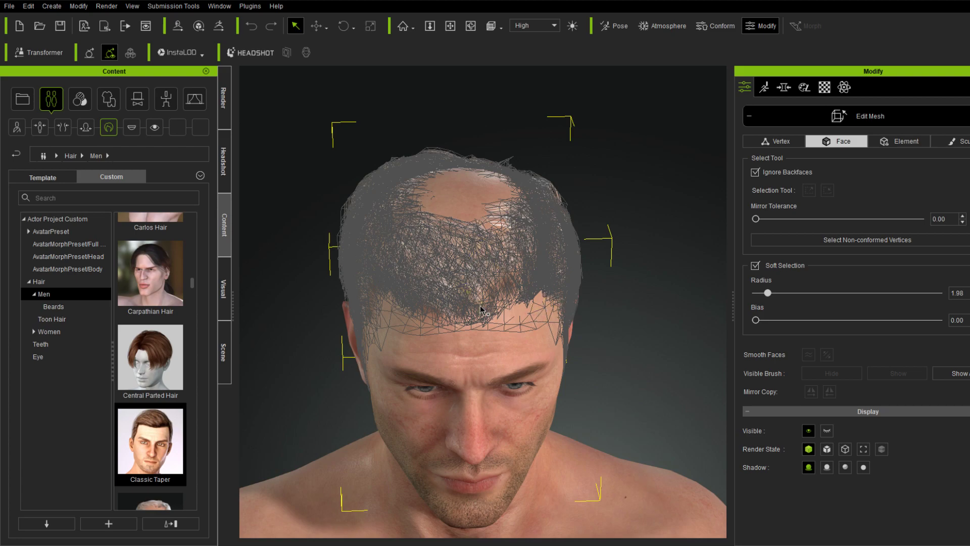
drag(432, 239, 516, 339)
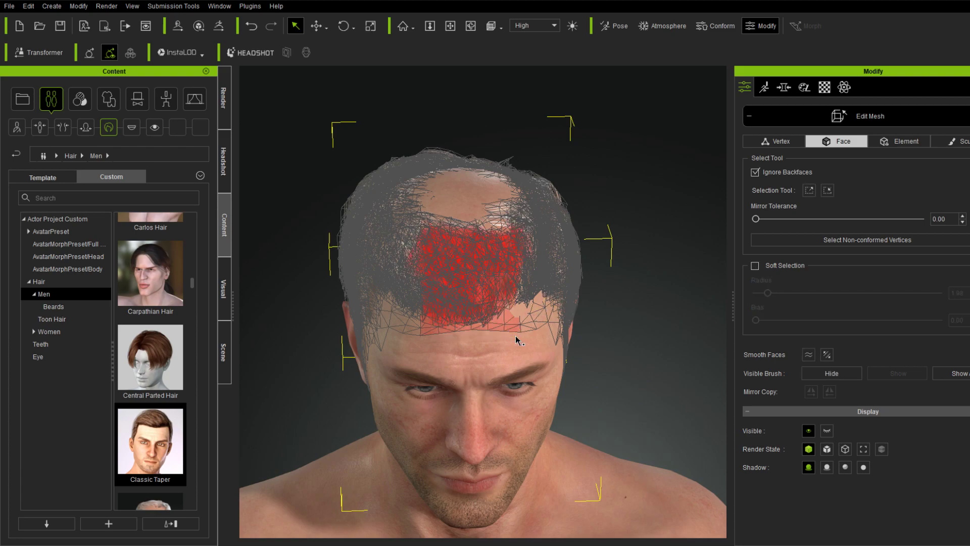
click(755, 266)
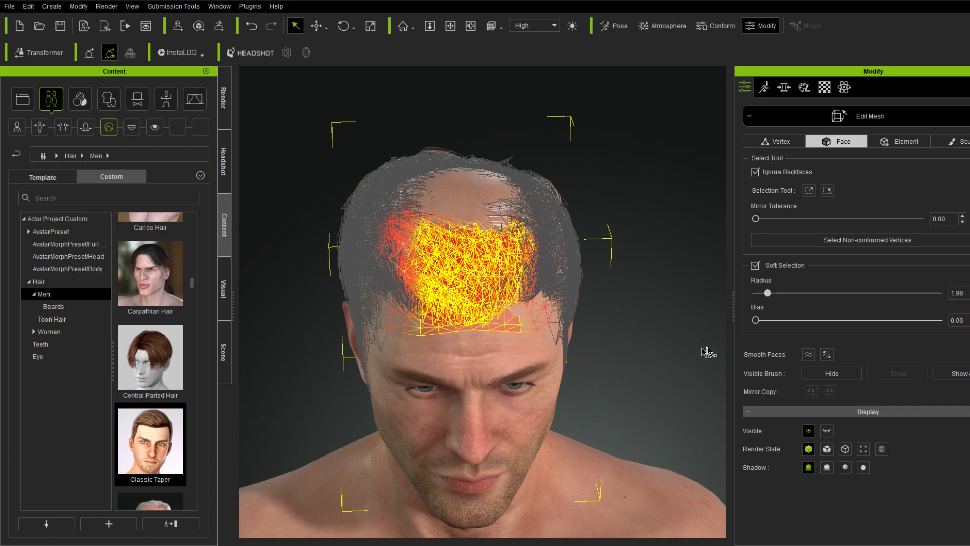
drag(764, 294, 762, 292)
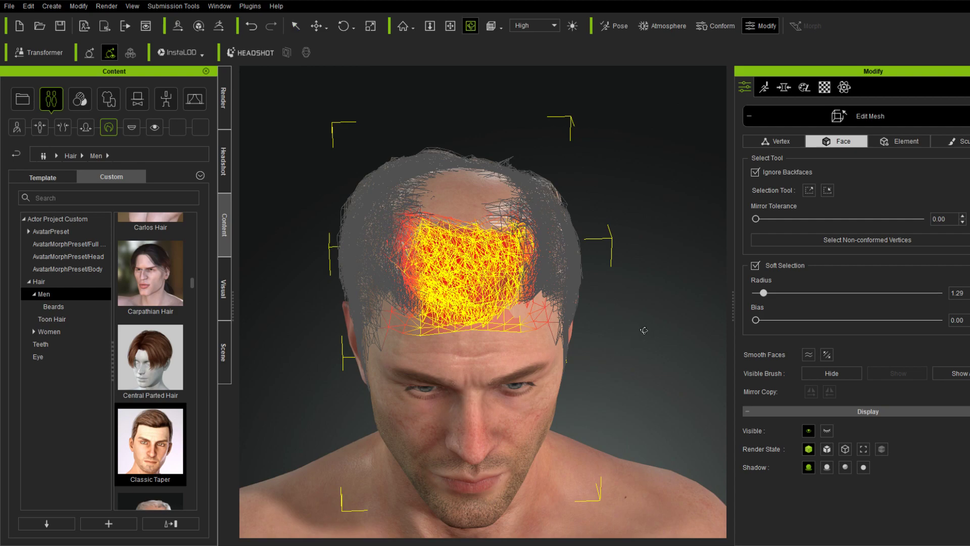
Push the selected top hair faces down into the scalp from a frontal view.
right_drag(643, 331, 640, 286)
alt+drag(639, 286, 638, 241)
key(e)
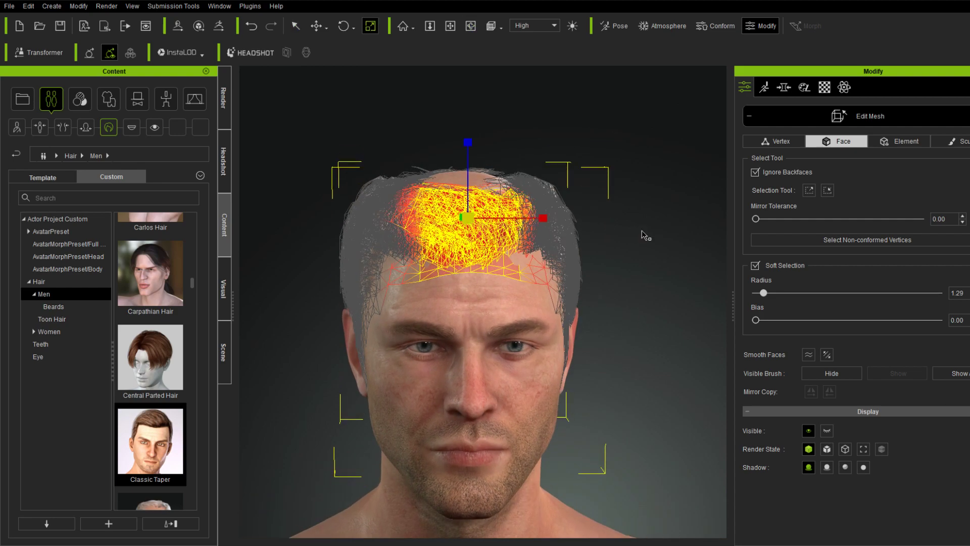
key(w)
key(e)
key(w)
drag(470, 148, 471, 161)
Pull the front hair back over the scalp from the side and exit mesh editing.
alt+drag(673, 256, 285, 298)
key(w)
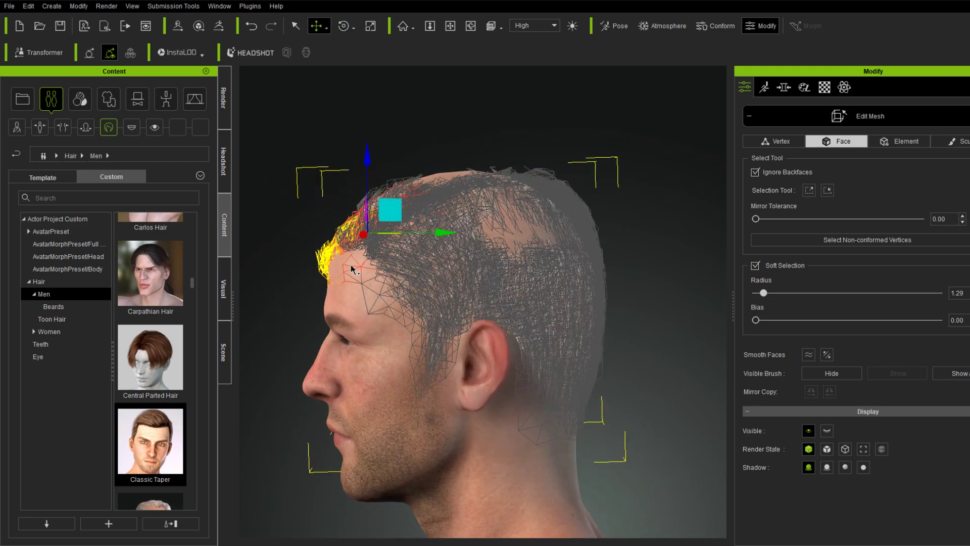
drag(445, 236, 467, 237)
right_drag(271, 292, 637, 394)
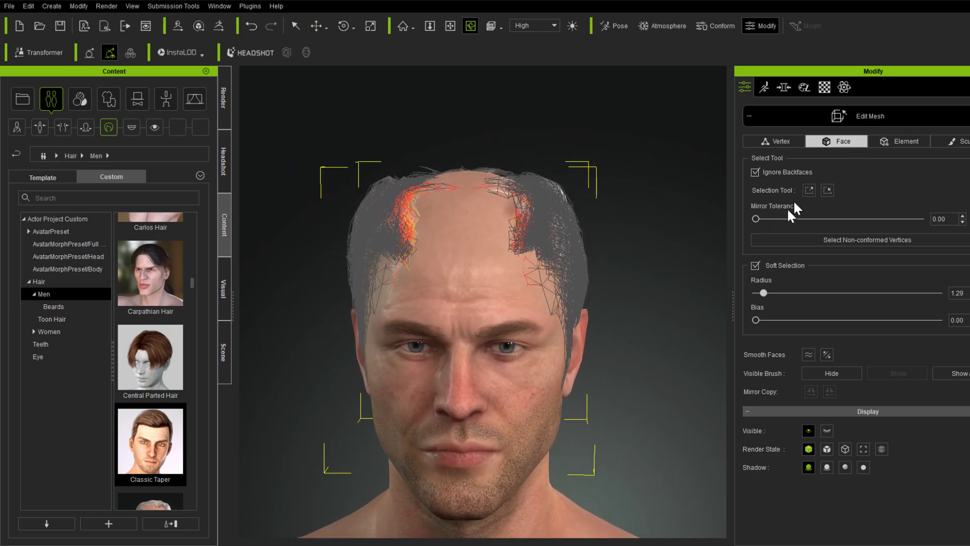
click(848, 117)
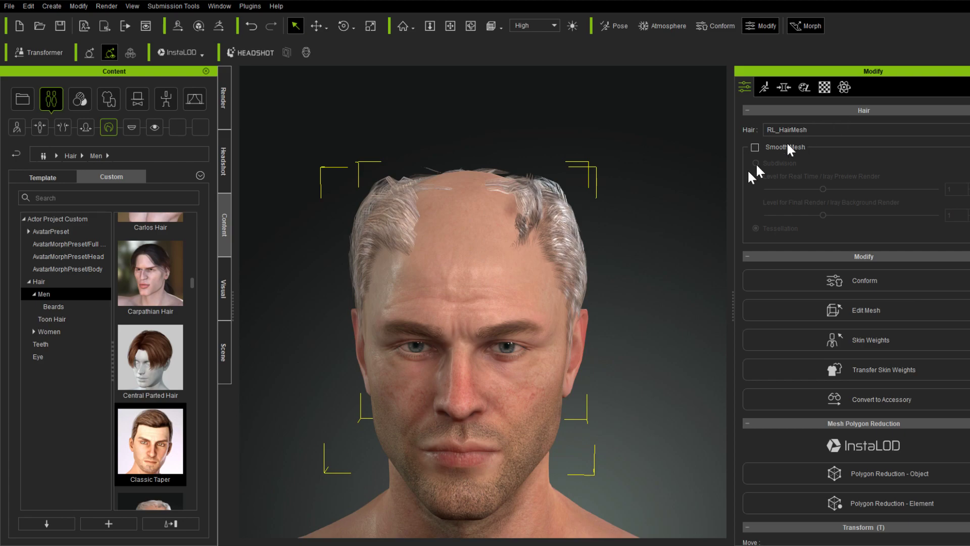
Select the leftover right-front temple hair with soft selection and pull it down toward the scalp.
right_drag(491, 333, 181, 370)
alt+drag(181, 369, 691, 238)
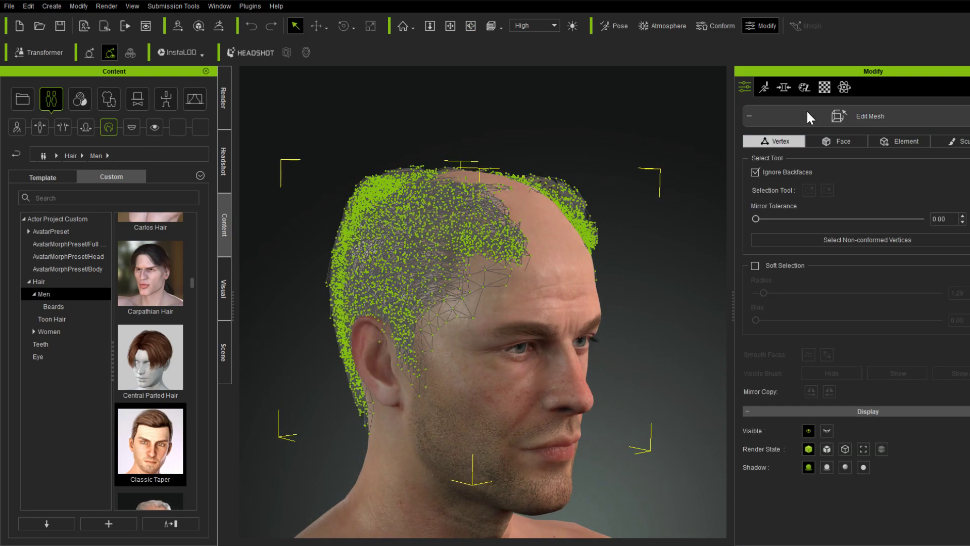
click(843, 138)
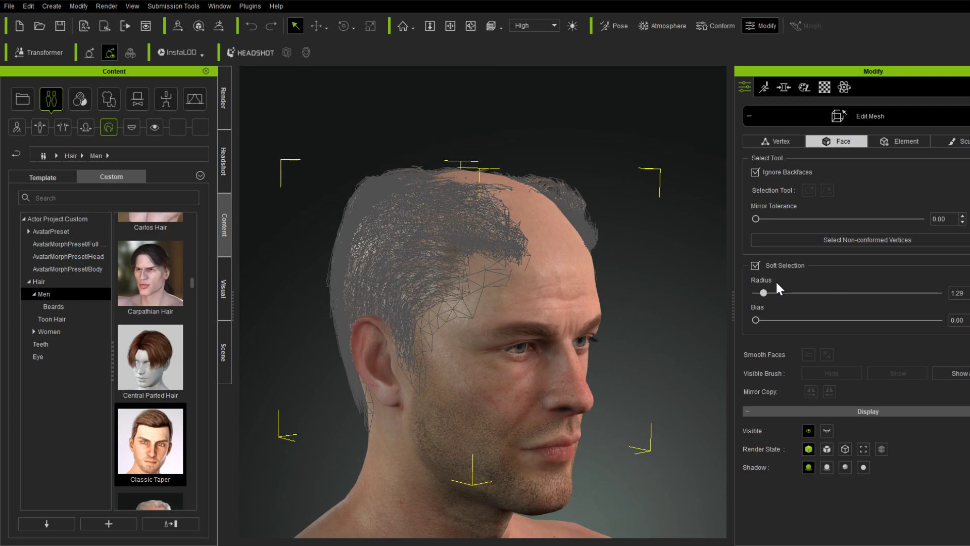
drag(526, 165, 596, 207)
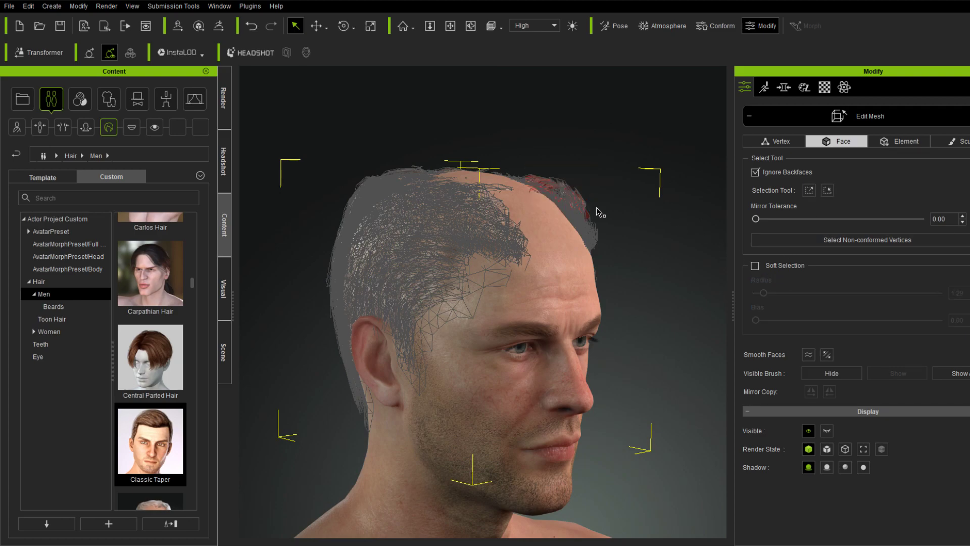
click(755, 265)
drag(545, 165, 599, 209)
key(w)
key(e)
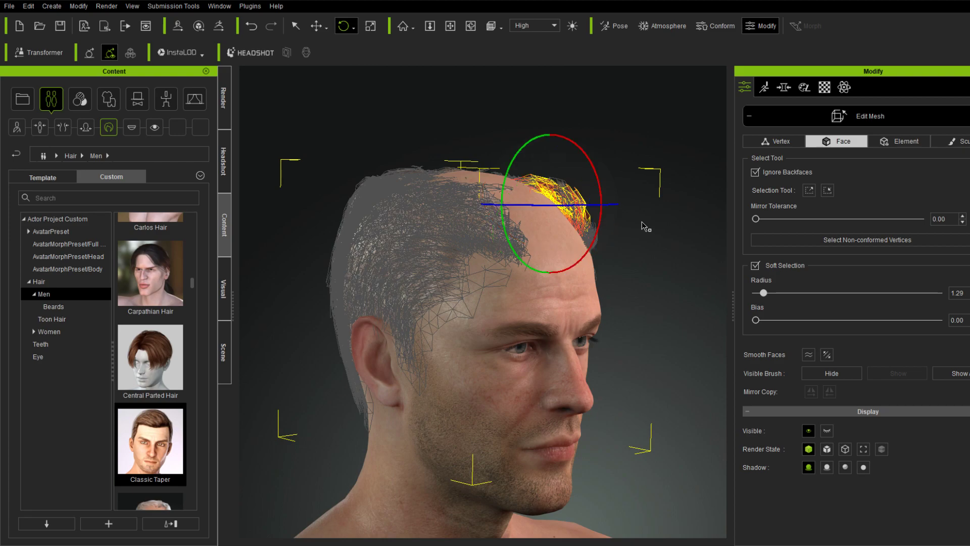
key(w)
drag(566, 151, 559, 160)
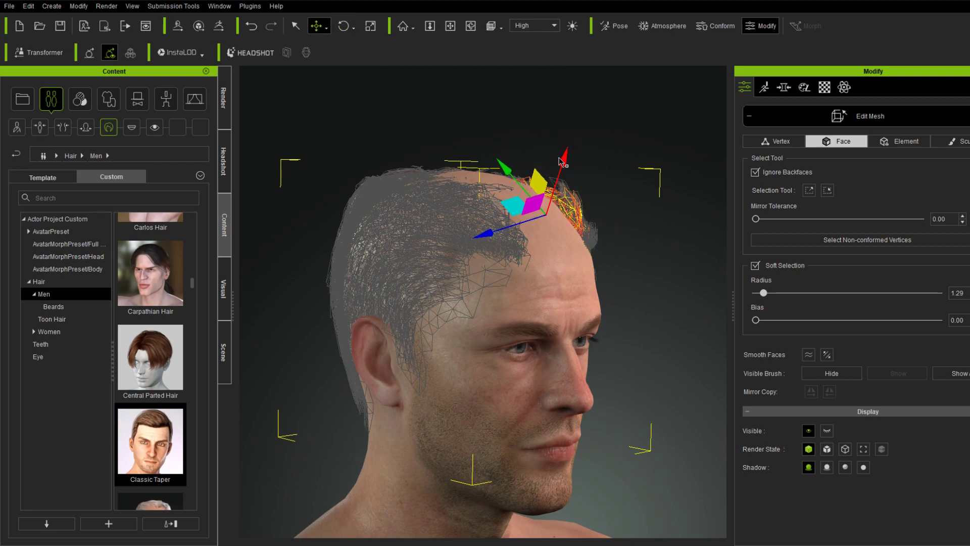
Smooth the right front hair faces and exit mesh editing.
key(w)
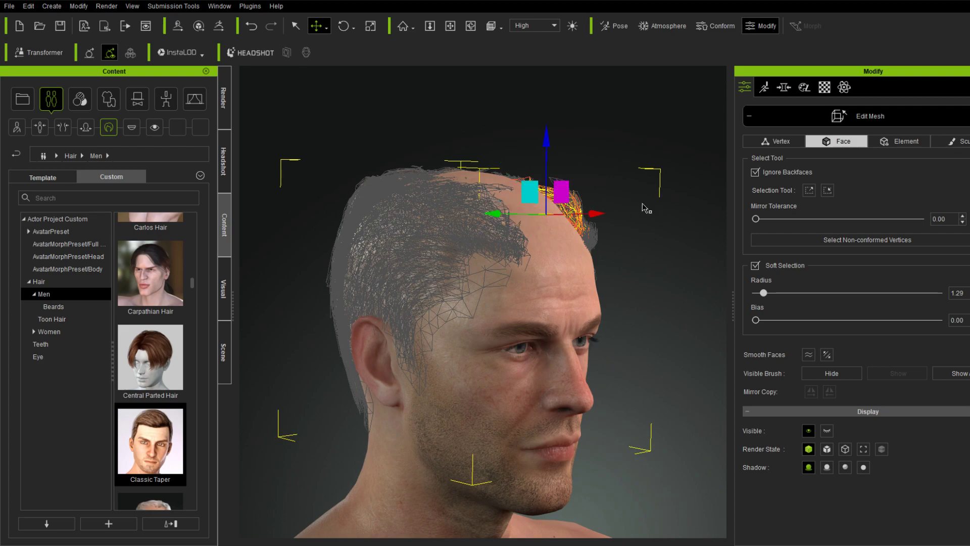
click(605, 138)
drag(533, 176, 599, 251)
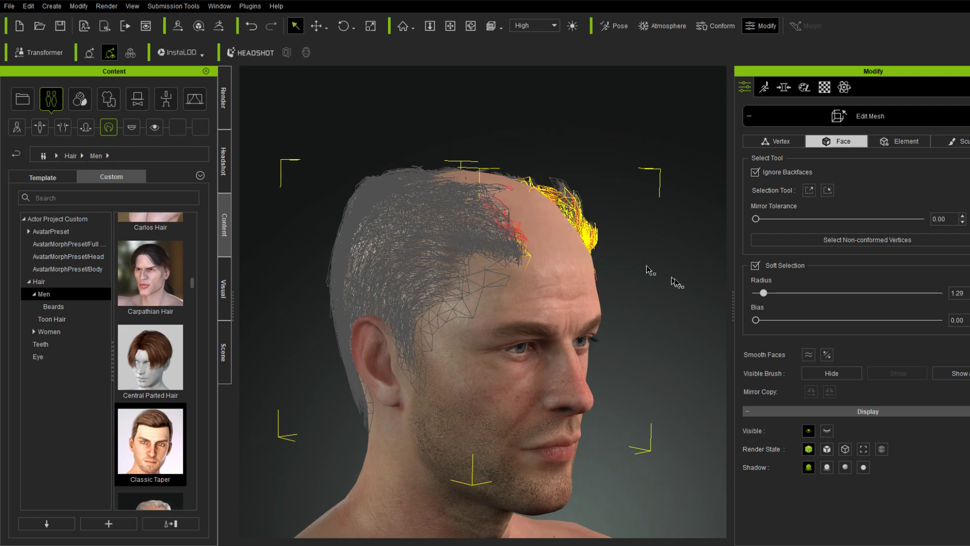
click(804, 351)
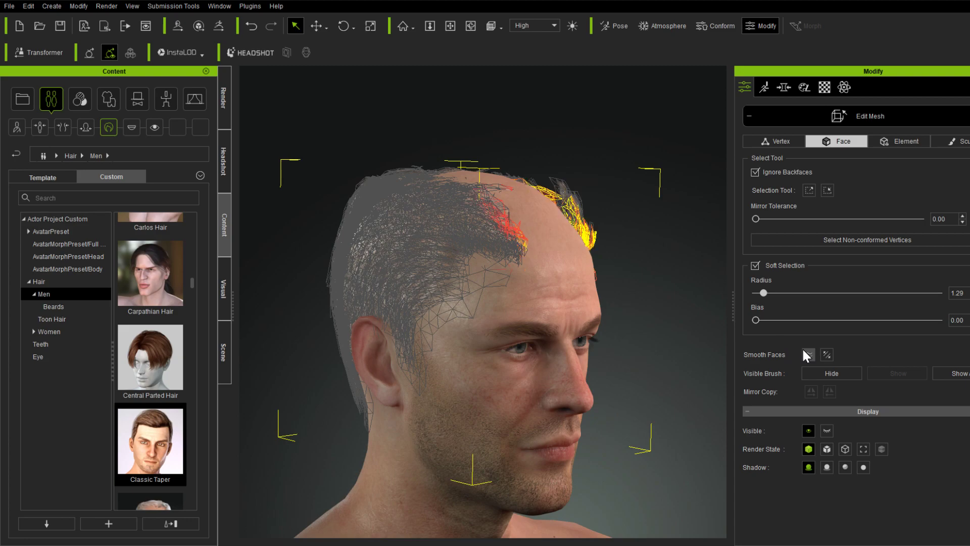
key(c)
drag(662, 275, 446, 286)
click(786, 113)
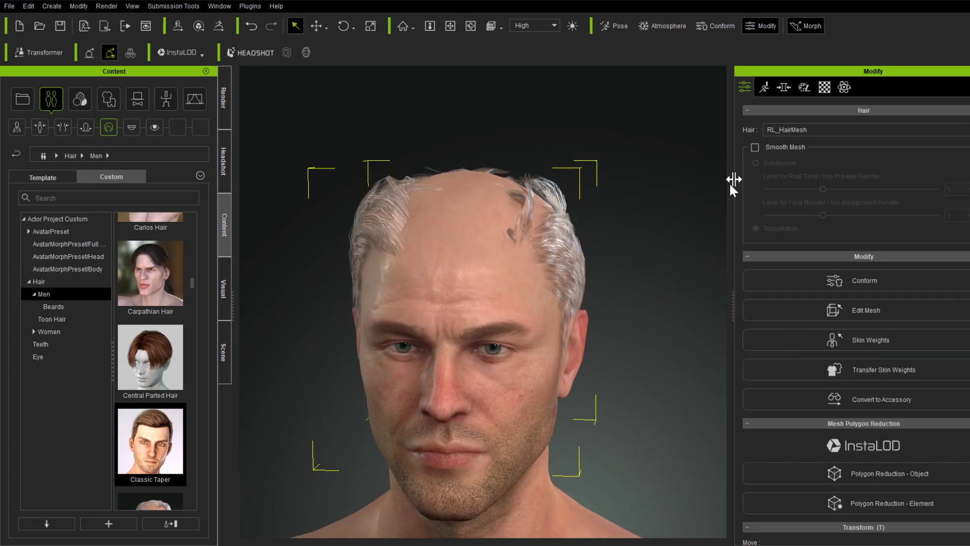
Select the CC_Base character and view the head in profile to review the bald crown.
click(578, 358)
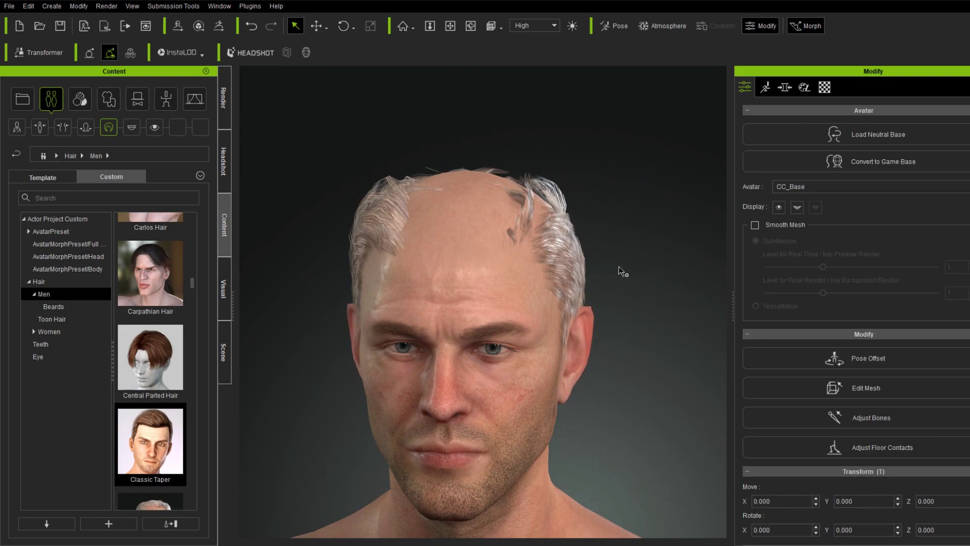
alt+drag(620, 396, 625, 314)
mouse_move(431, 367)
alt+right_down()
mouse_move(723, 374)
mouse_move(798, 365)
mouse_move(426, 357)
alt+right_up()
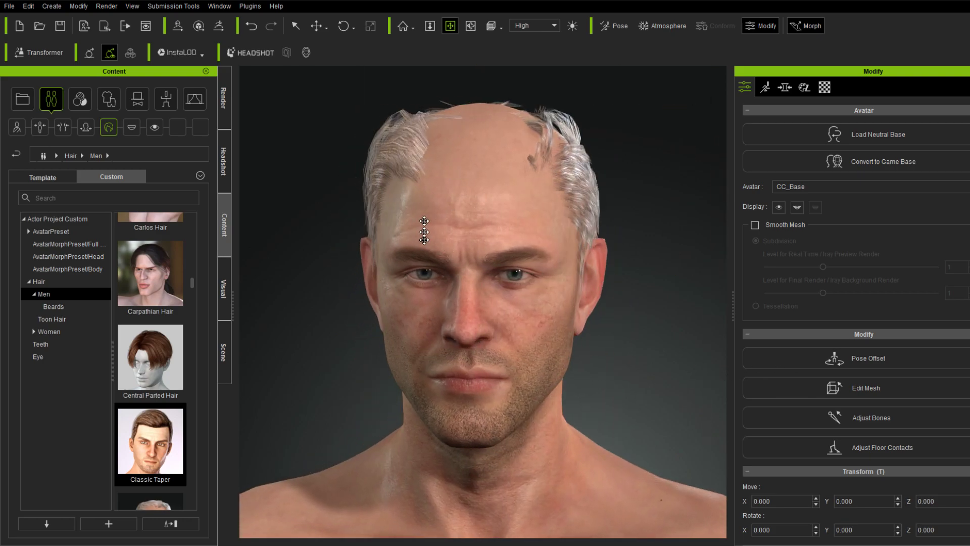